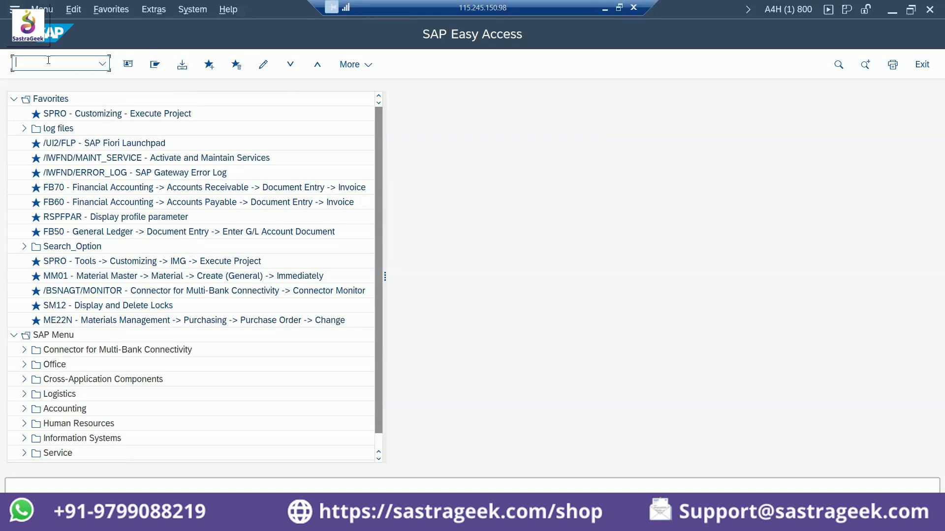
Step: Open transaction SE38 and load the source code of program ZPRADEEP_DEMO_17 in change mode
type("se38")
key("Return")
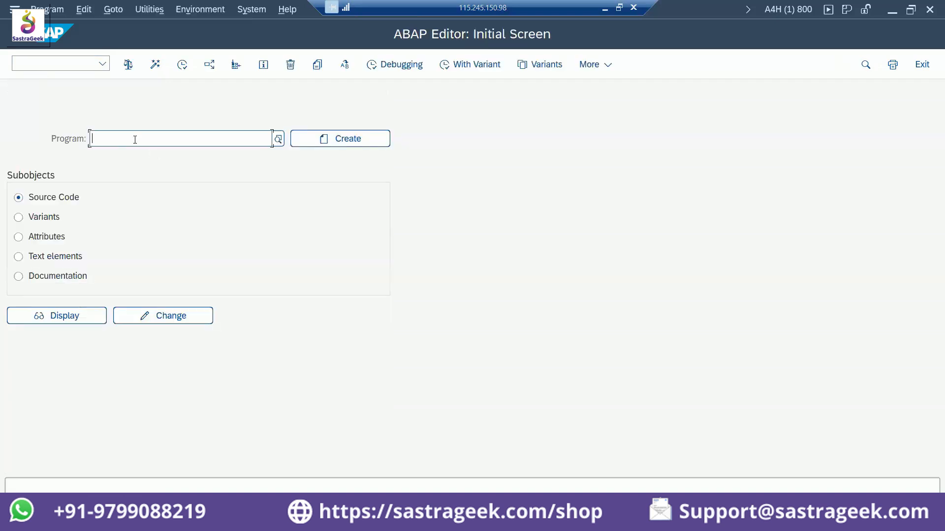
left_click(135, 140)
left_click(148, 154)
left_click(171, 317)
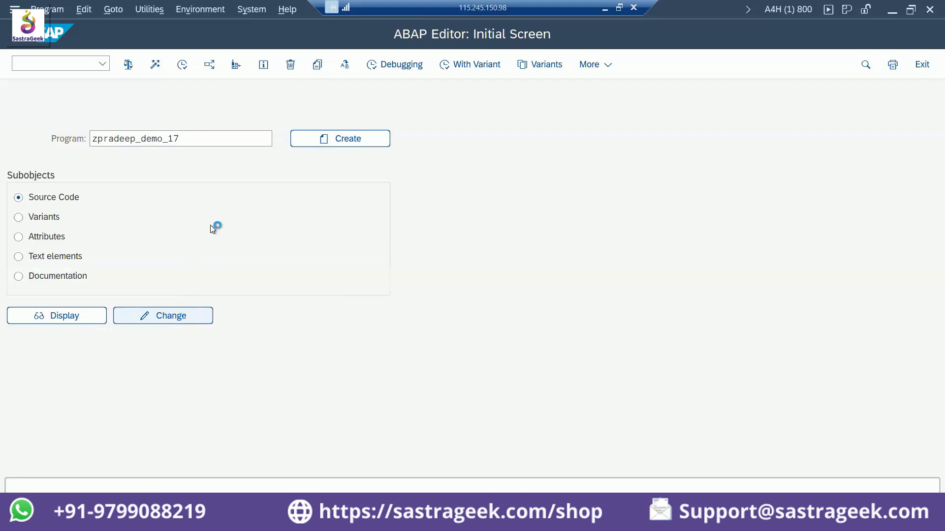
Step: Review the report's code: the LOOP block, its WRITE statements and the table read by the SELECT statement
left_click(227, 366)
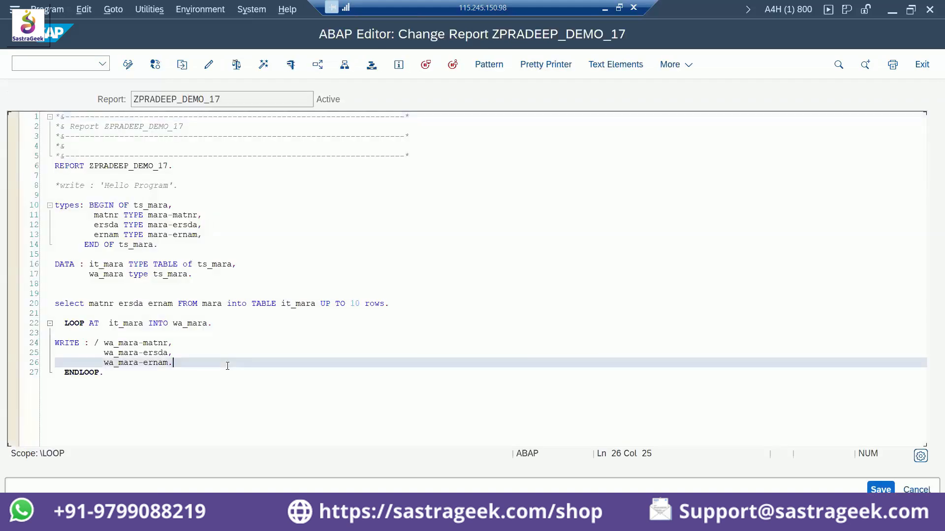
left_click(209, 342)
left_click(239, 326)
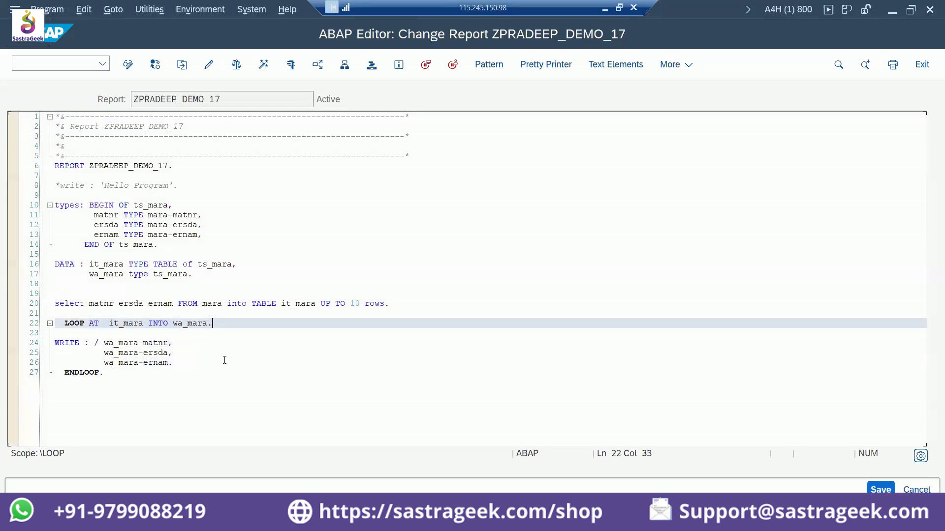
left_click(174, 367)
left_click(121, 374)
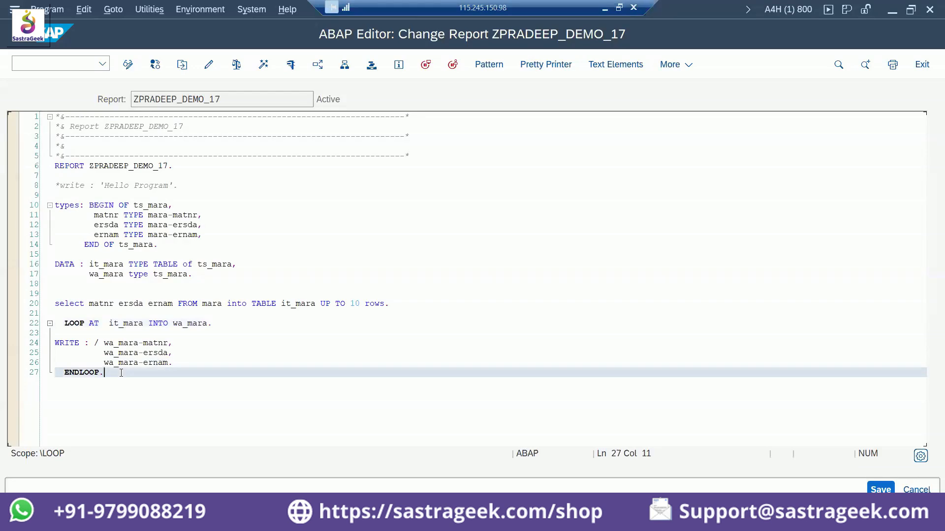
left_click(43, 62)
double_click(211, 303)
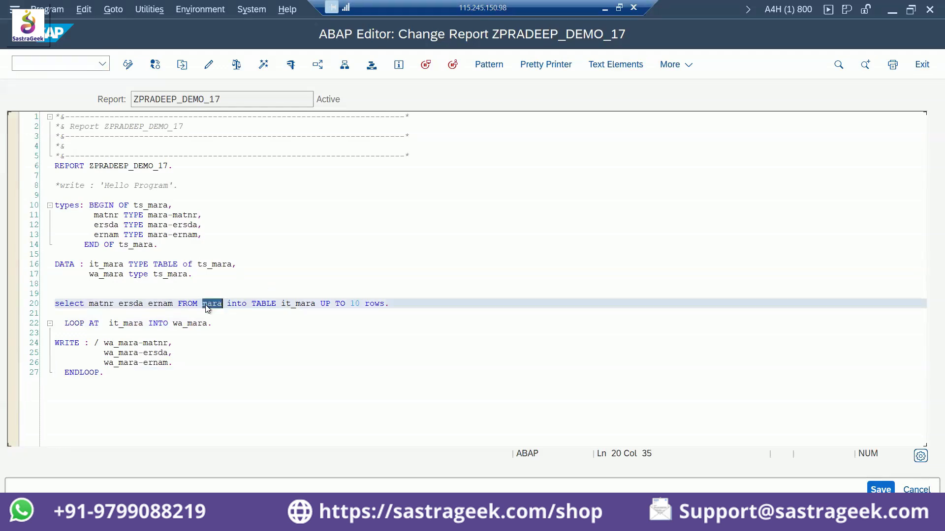
Step: Switch to transaction SE11 and display the definition of database table MARA
left_click(62, 67)
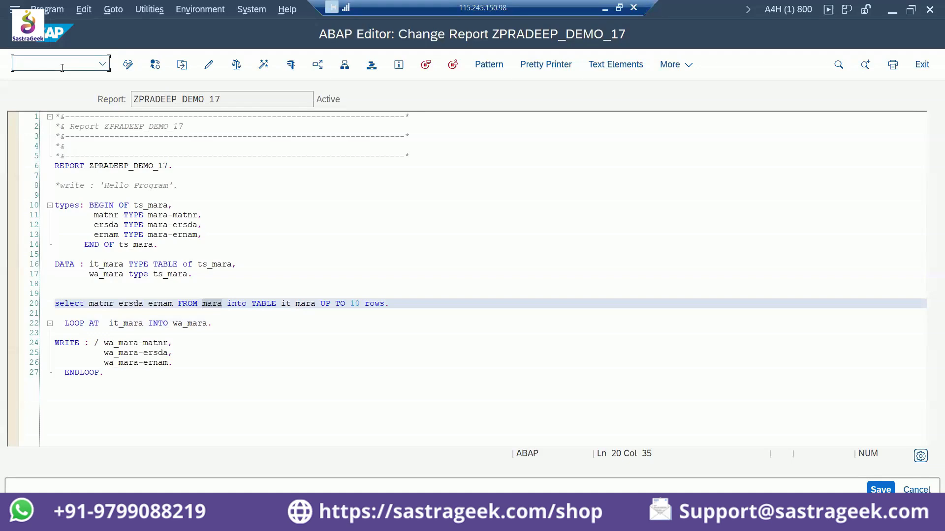
type("/n se11")
key("Return")
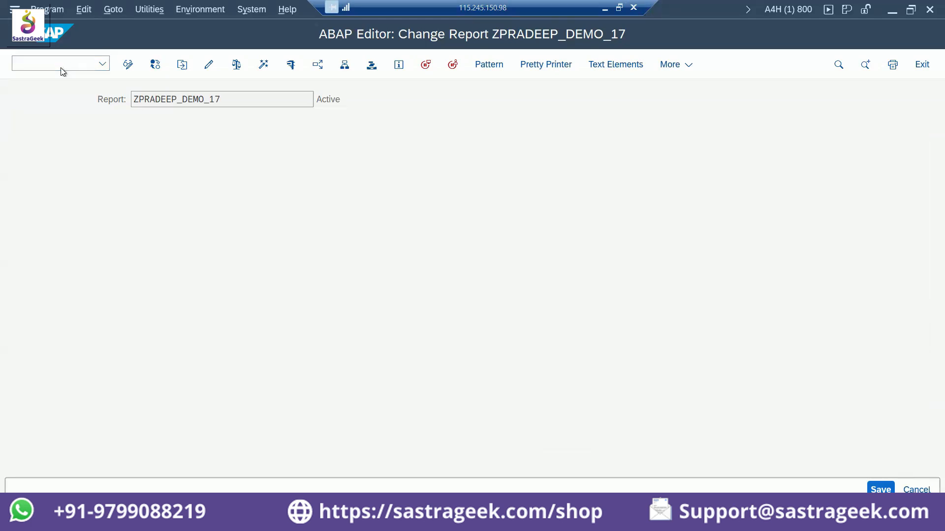
type("mara")
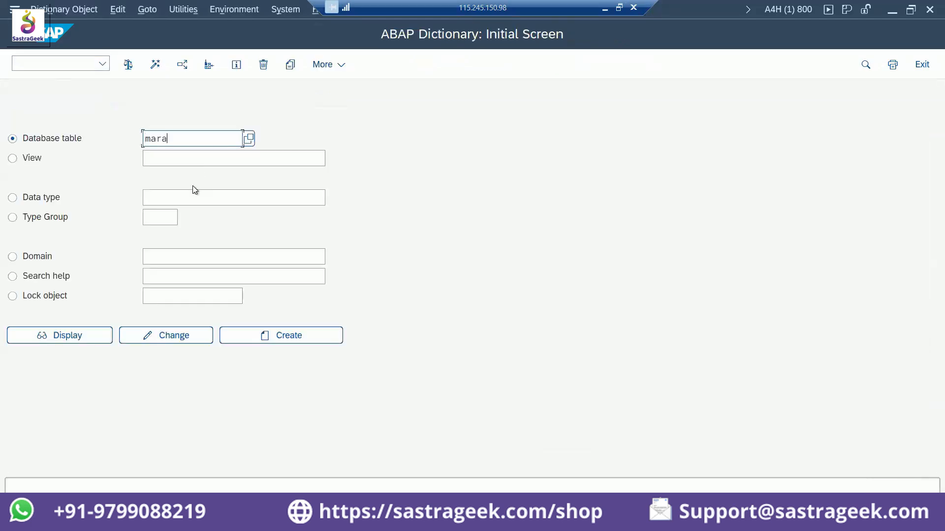
left_click(69, 336)
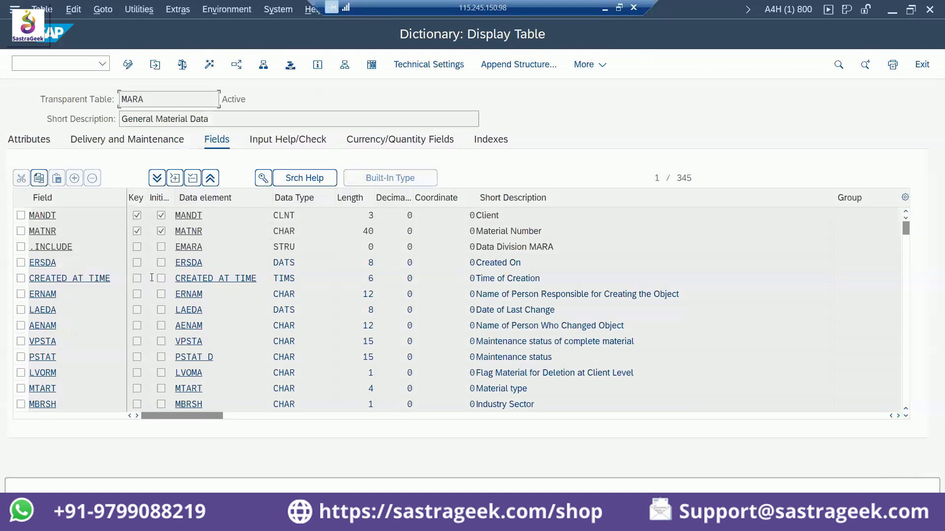
Step: Display the contents of table MARA without any selection criteria, and return to the ABAP Dictionary initial screen
left_click(372, 64)
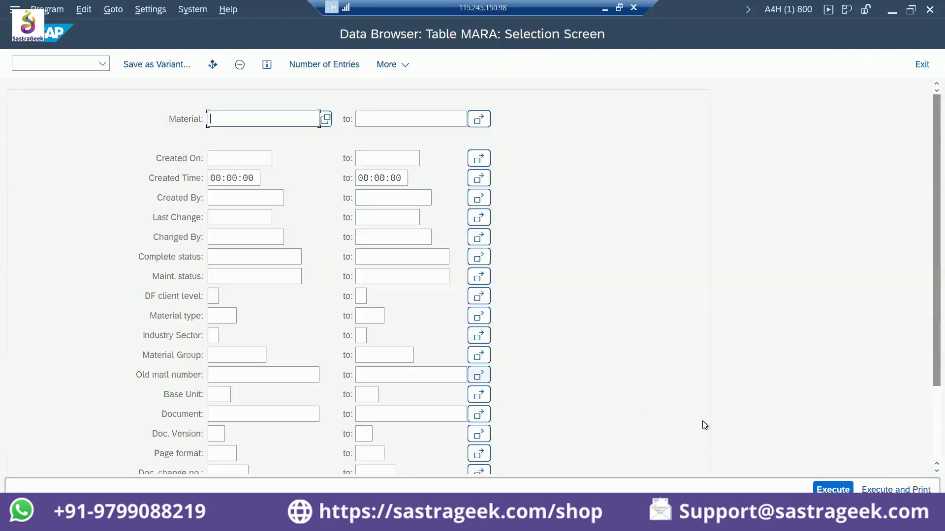
left_click(818, 487)
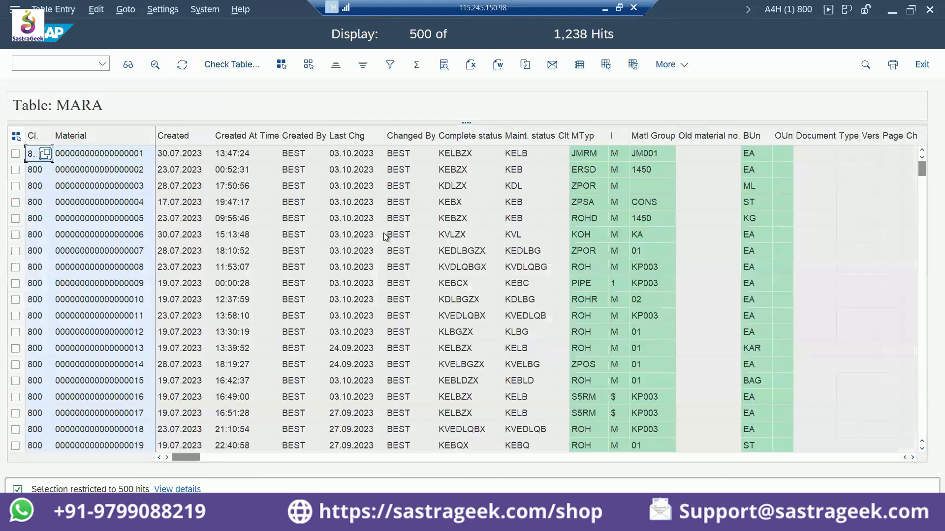
left_click(20, 40)
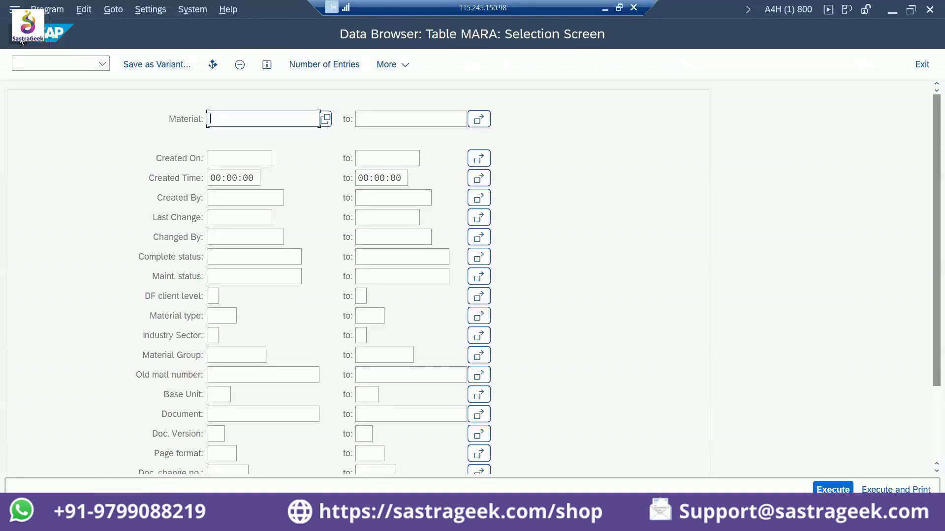
left_click(21, 40)
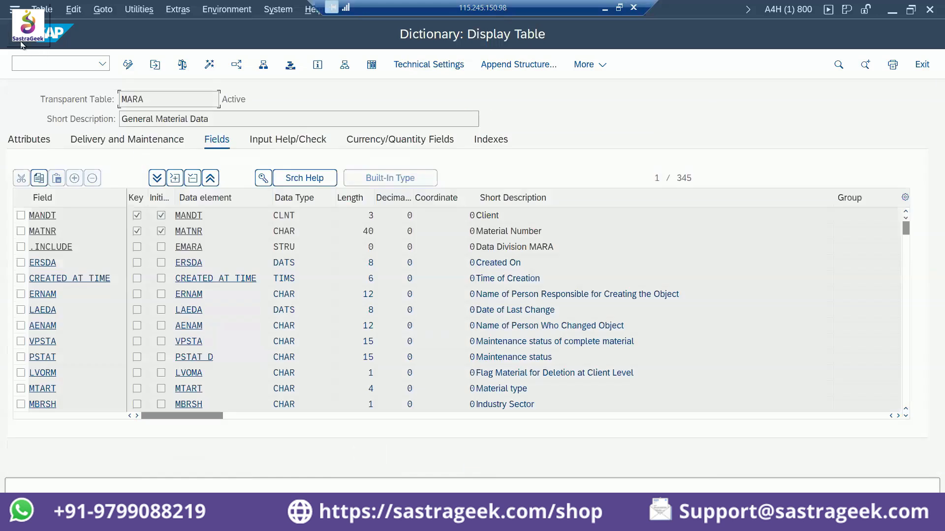
left_click(21, 41)
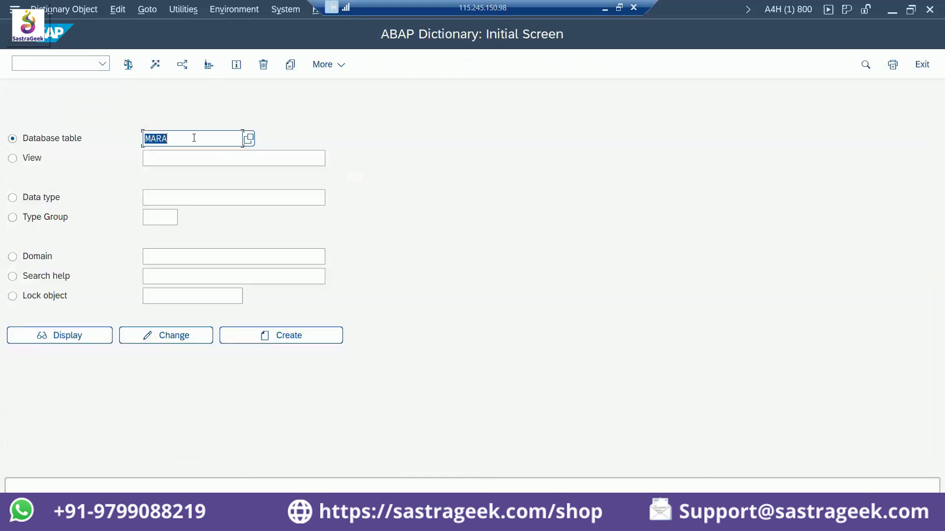
Step: Try to create a database table named ZEMP_DETAILS
type("z")
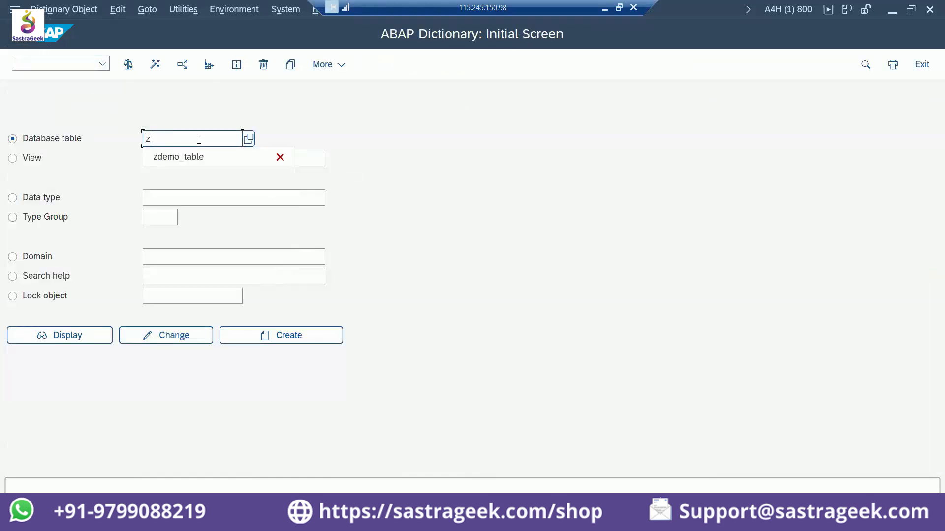
type("emp_")
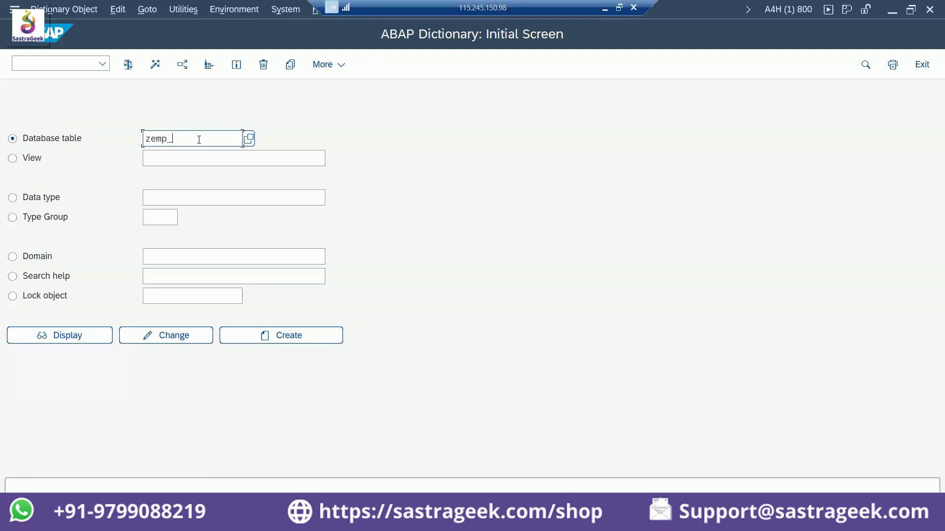
type("details")
left_click(297, 338)
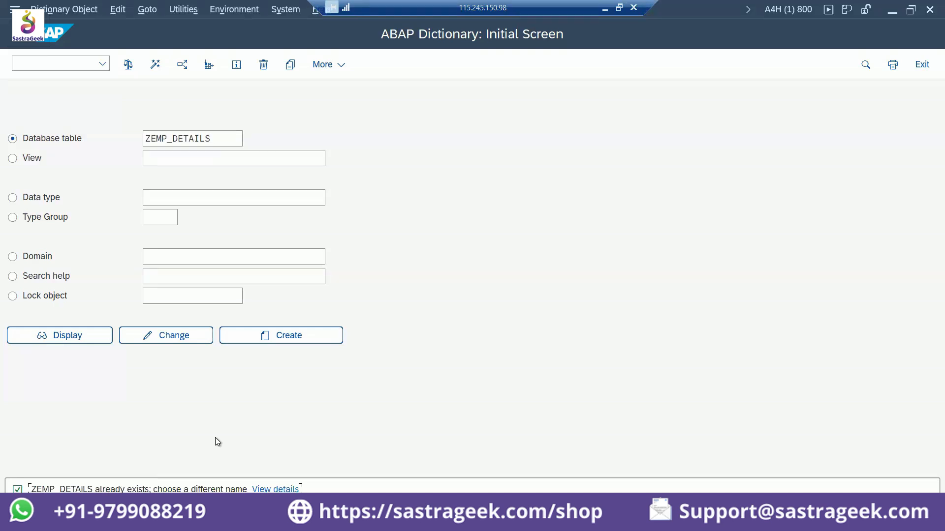
Step: Change the table name to ZEMP_DETAILS_1, create the table and give it the short description "emp details"
left_click(226, 142)
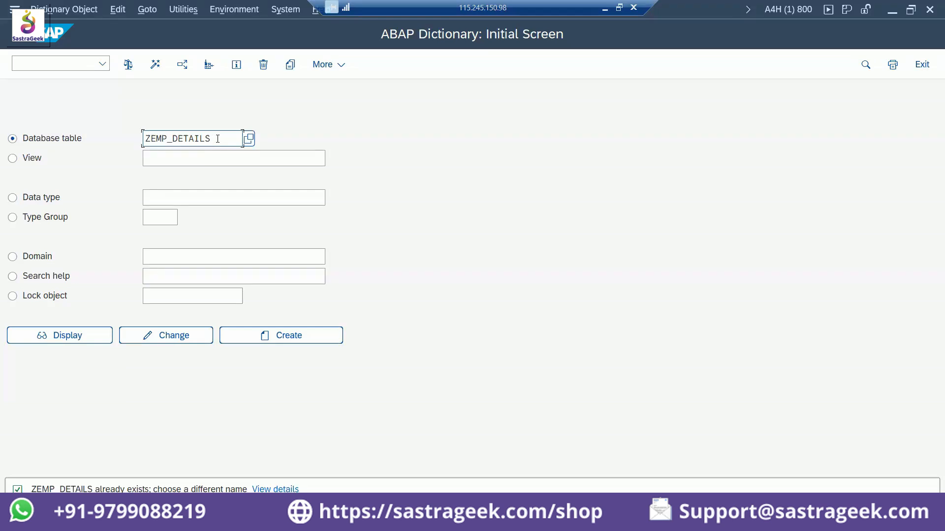
type("_1")
left_click(285, 334)
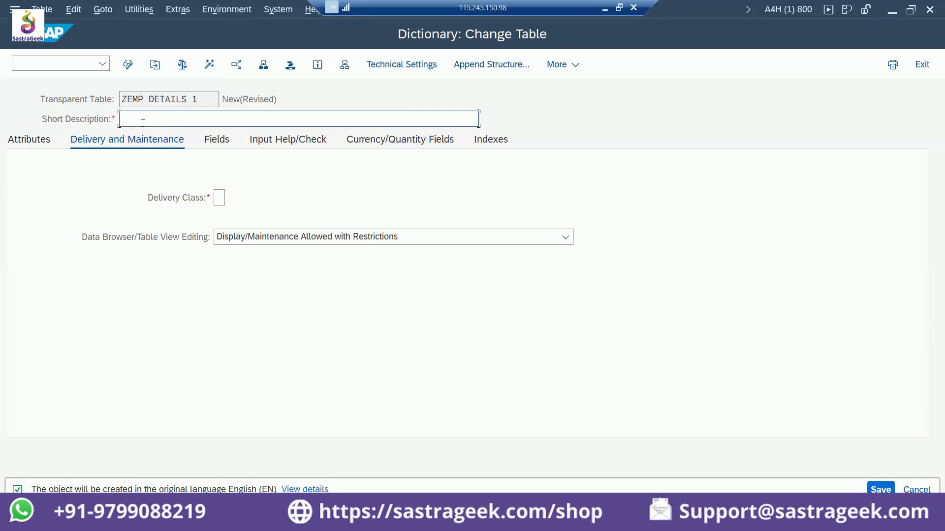
type("emp details")
Step: Set the delivery class to A (application table) and the data browser/table view editing to Display/Maintenance Allowed
left_click(219, 196)
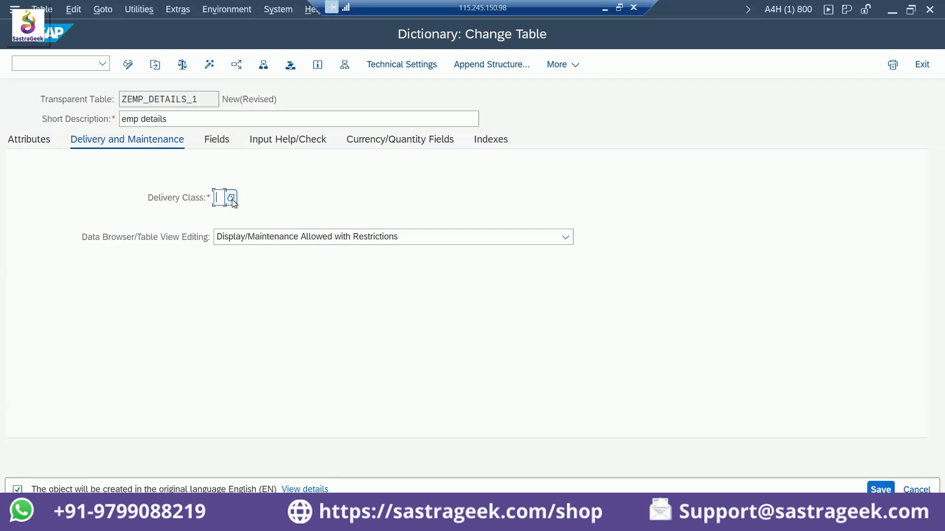
left_click(231, 198)
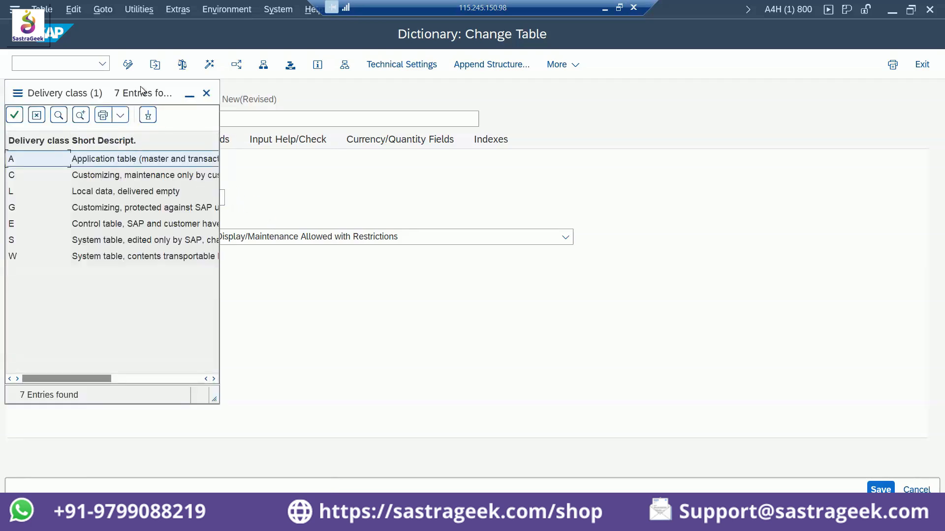
left_click_drag(140, 93, 455, 106)
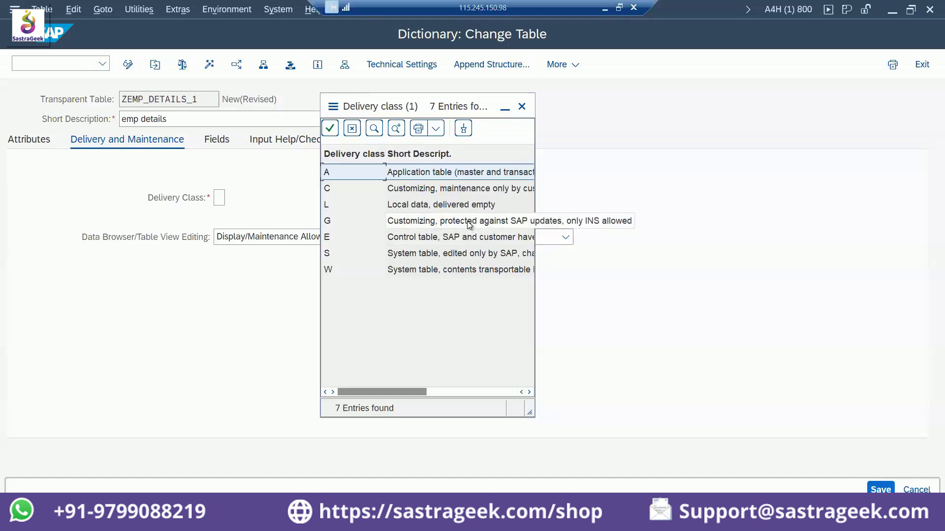
double_click(426, 173)
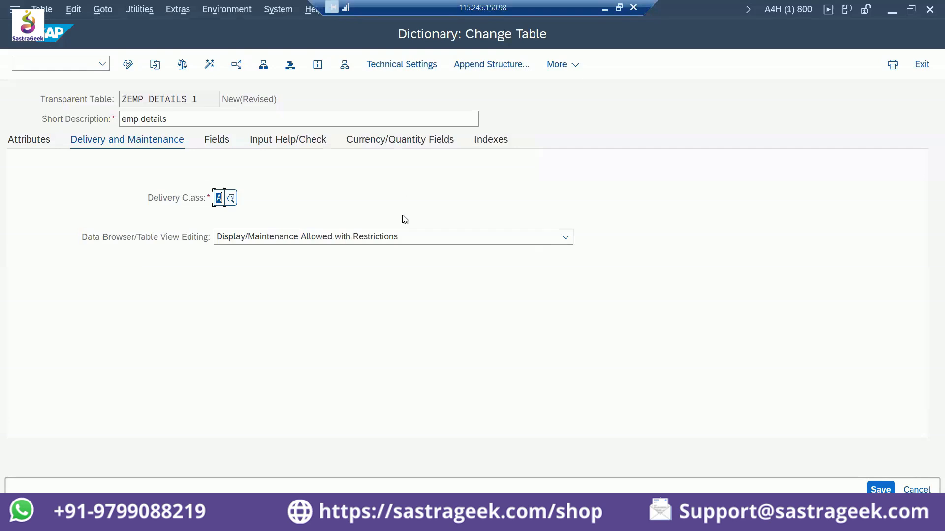
left_click(419, 239)
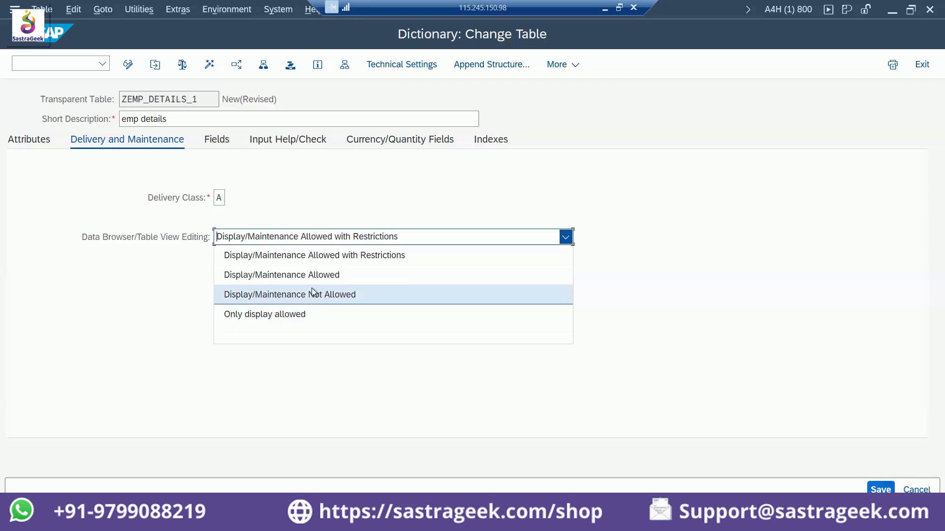
left_click(322, 274)
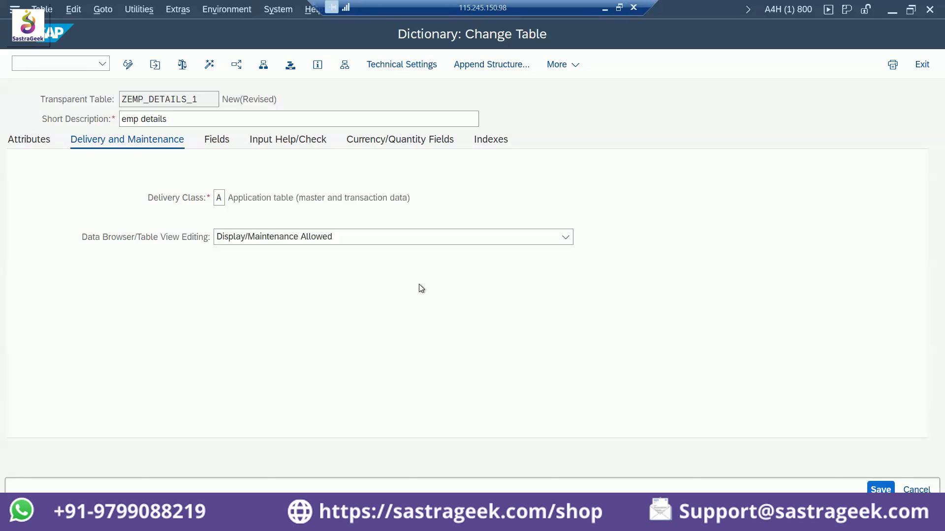
Step: Add the field MANDT to the table as a key field with initial values and data element MANDT
left_click(218, 140)
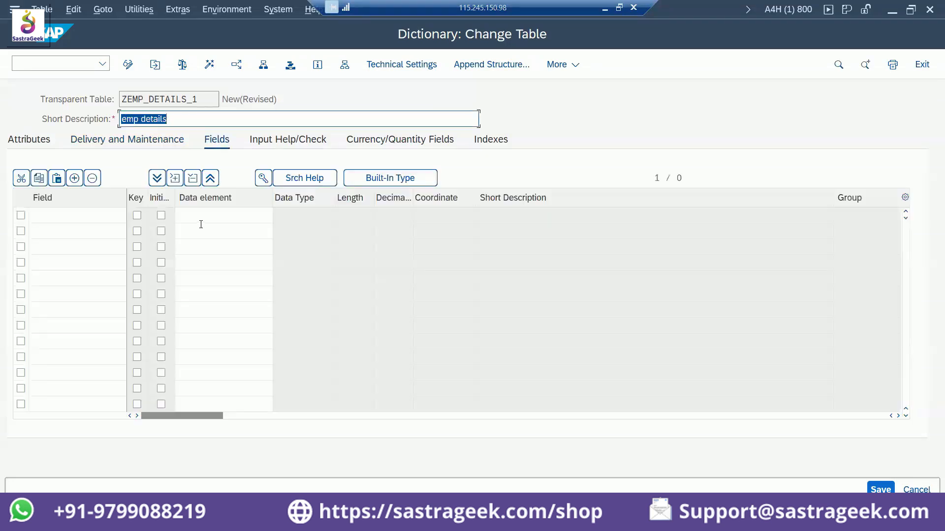
left_click(48, 215)
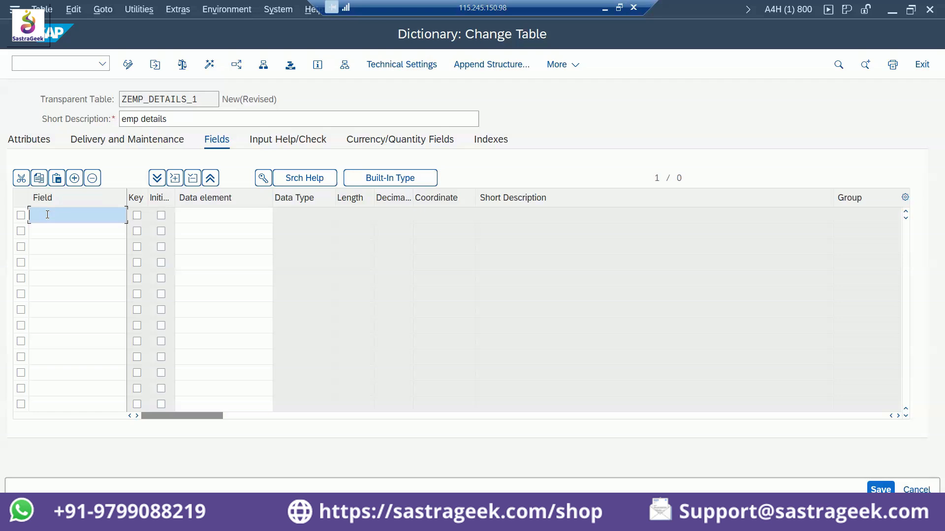
type("m")
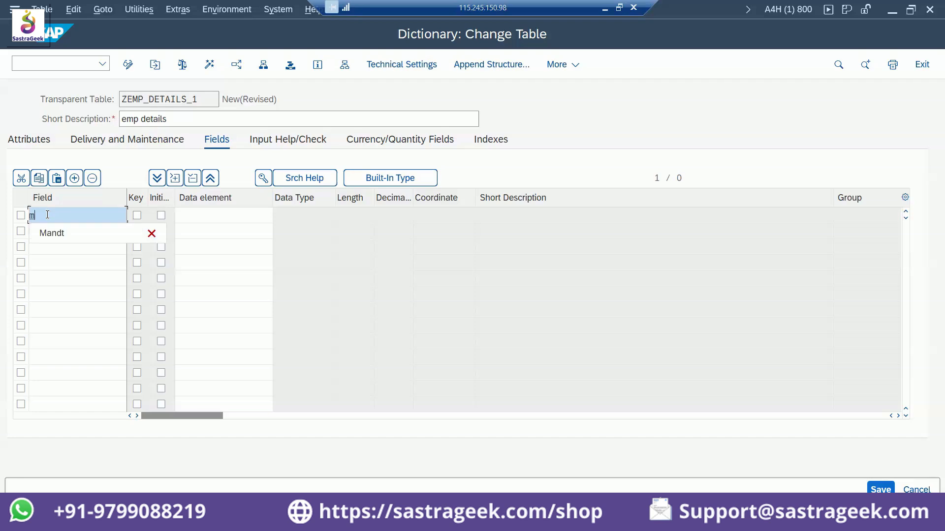
left_click(59, 232)
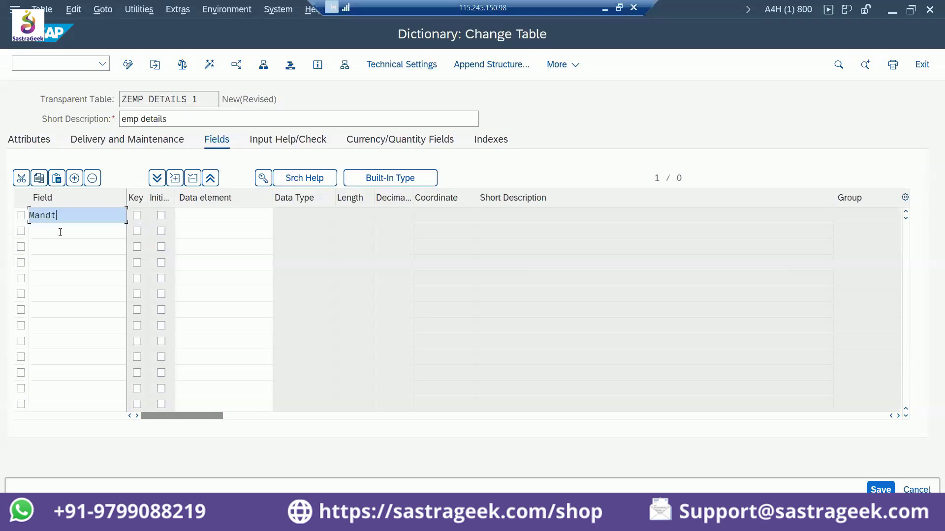
left_click(137, 215)
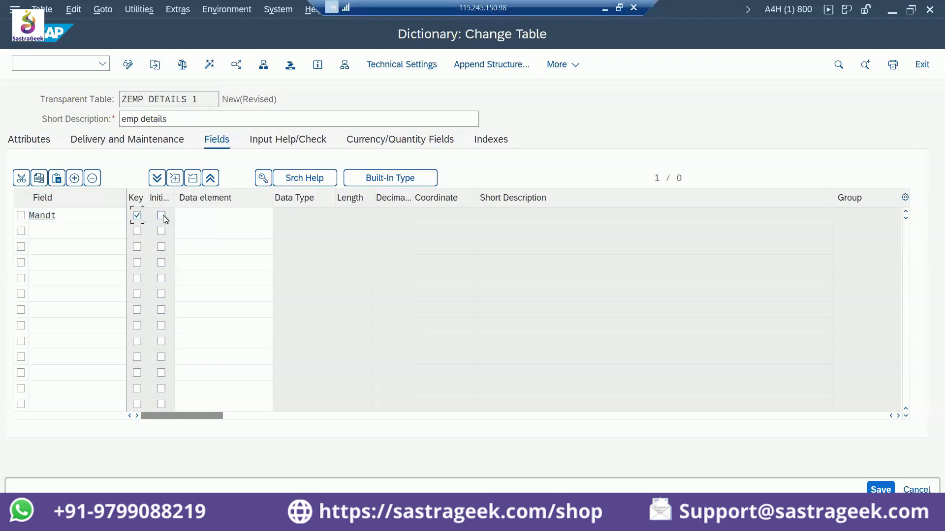
left_click(162, 215)
left_click(201, 213)
type("m")
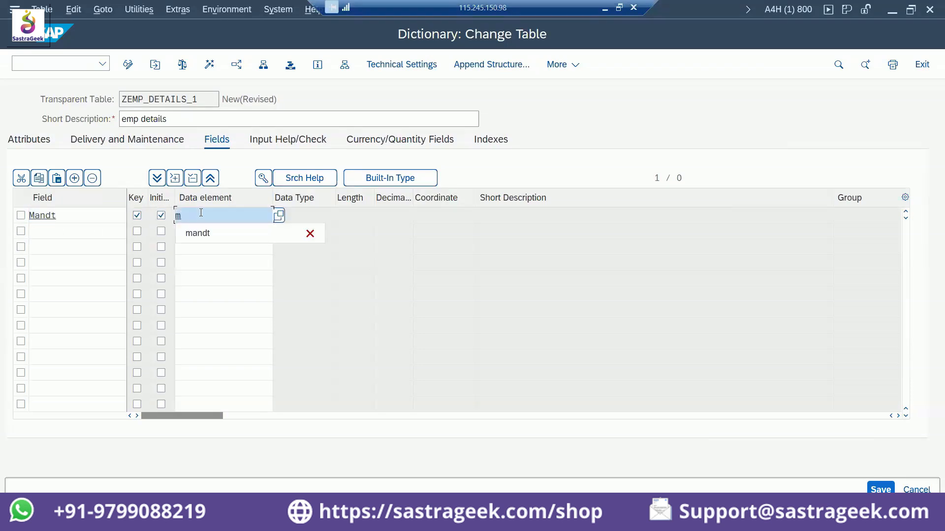
type("an")
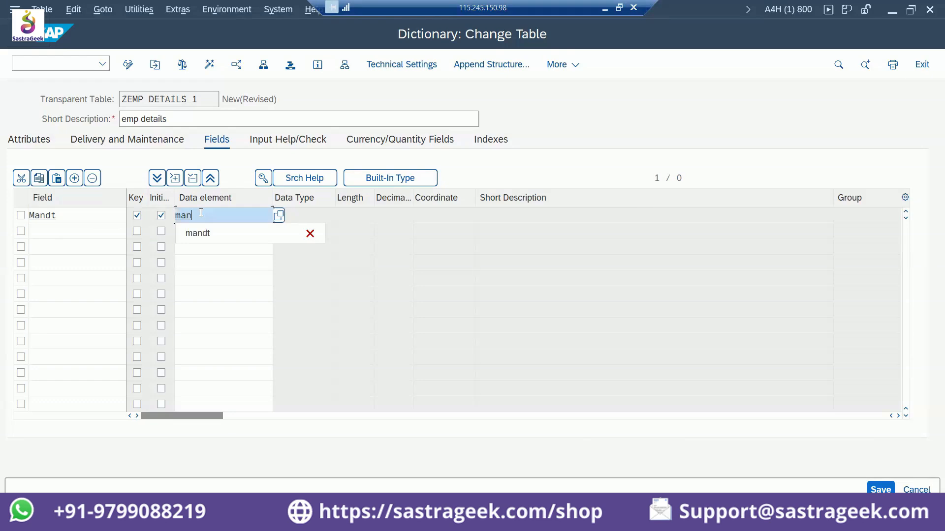
left_click(216, 235)
key("Return")
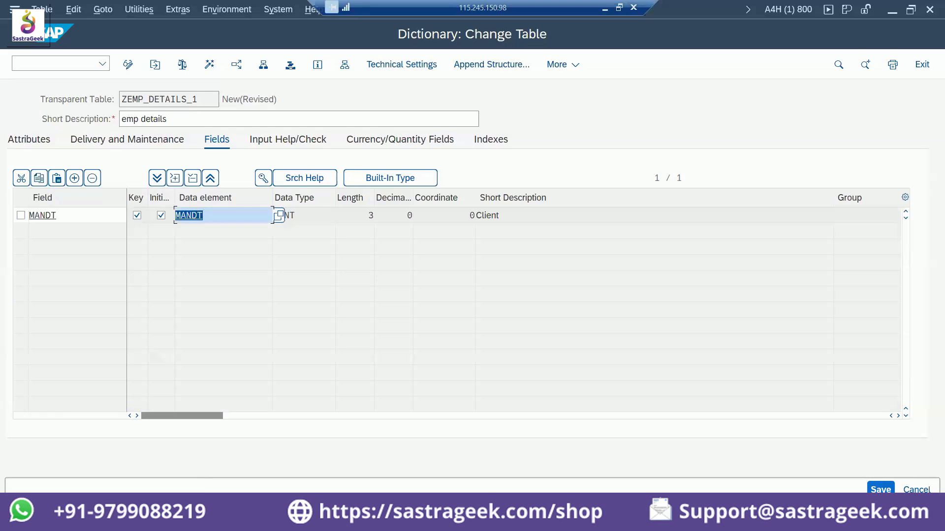
Step: View the S4HANA2021 logon screen from SAP Logon, and return to the table definition
left_click(140, 456)
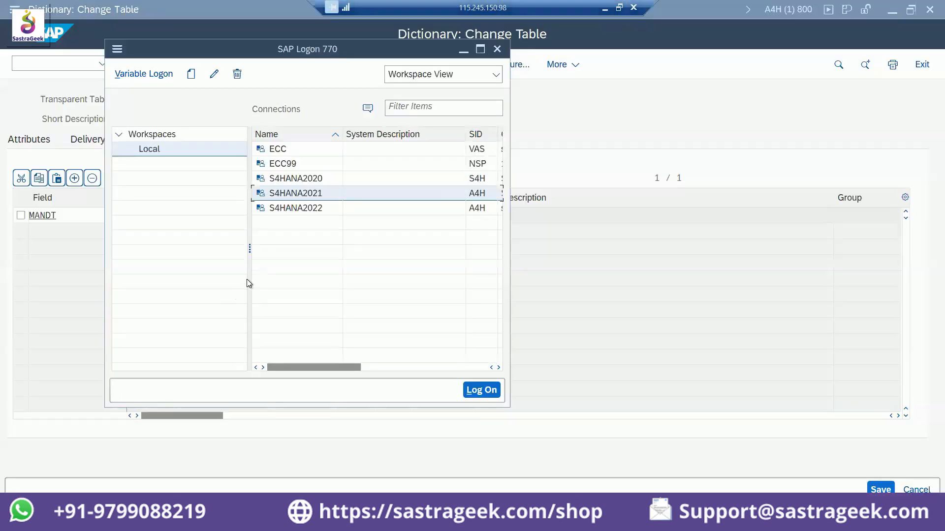
double_click(317, 196)
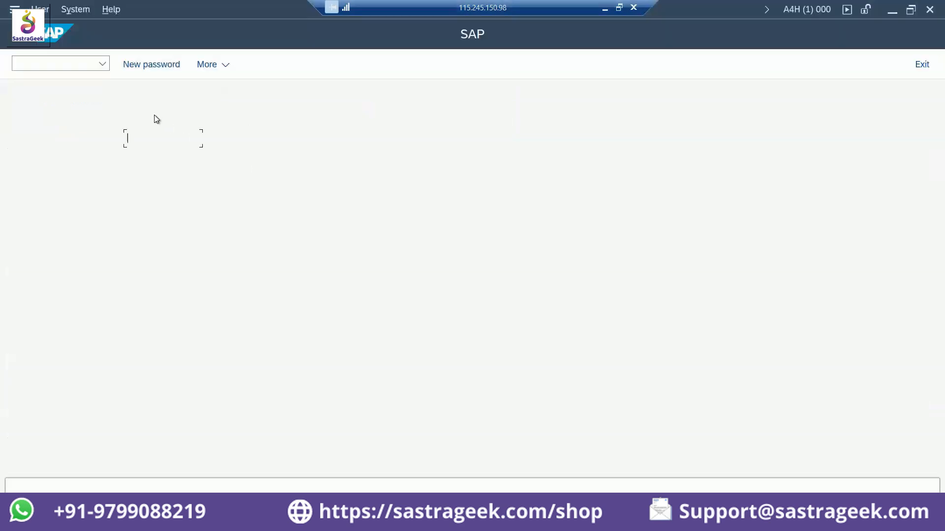
left_click(892, 11)
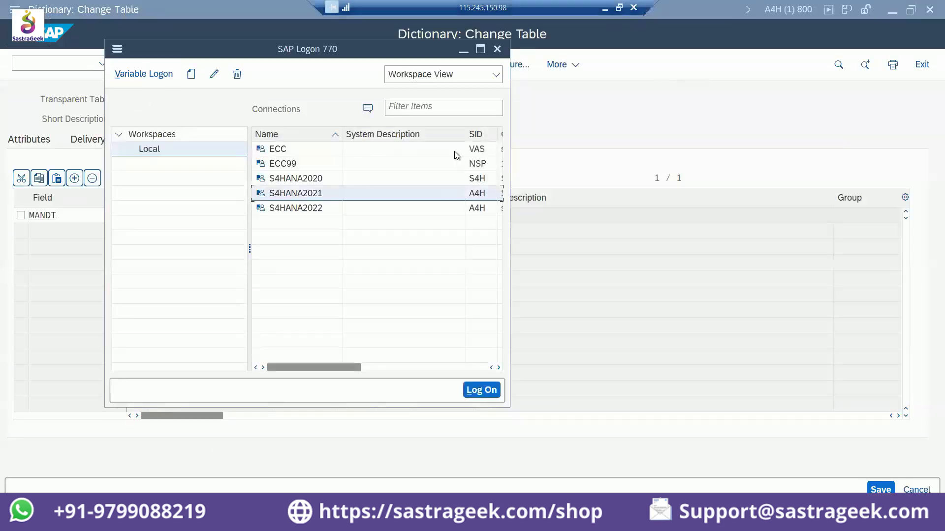
left_click(462, 50)
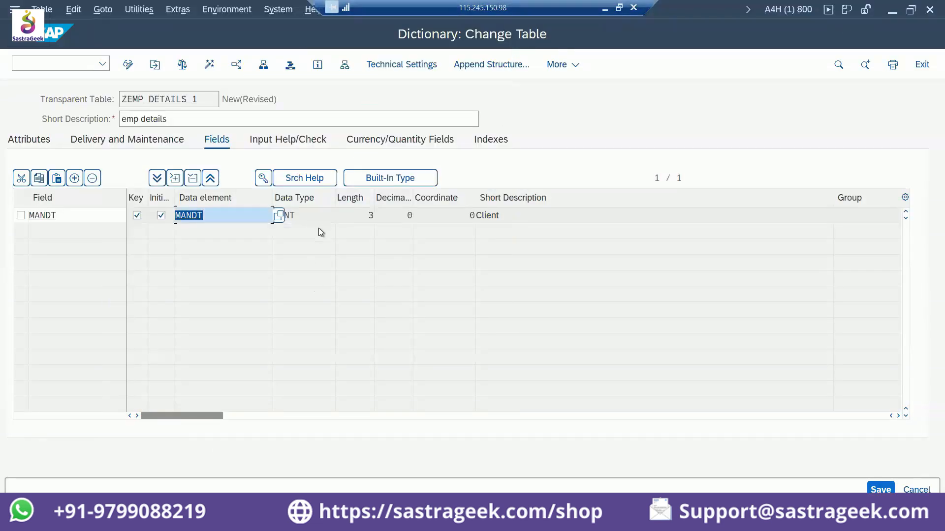
Step: Remove the MANDT row and re-enter it as key field mandt with initial values and data element mandt
left_click(219, 211)
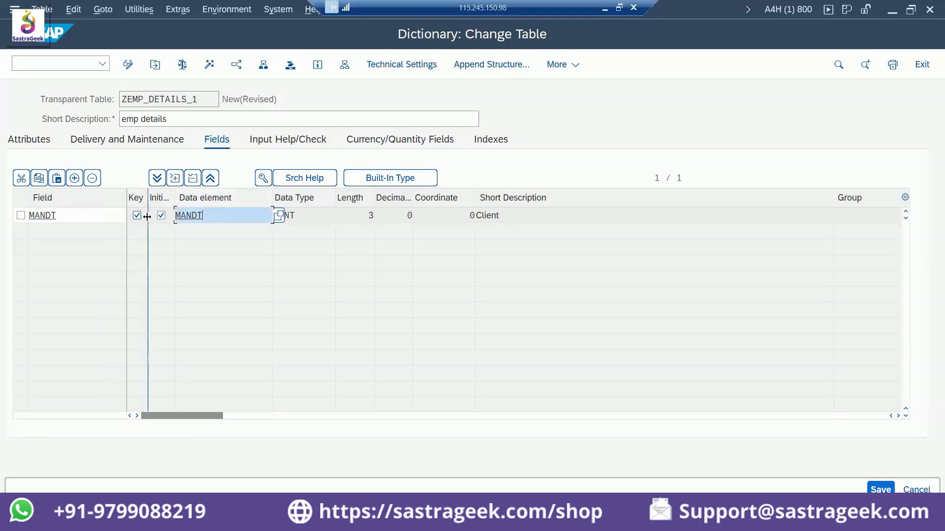
left_click(179, 244)
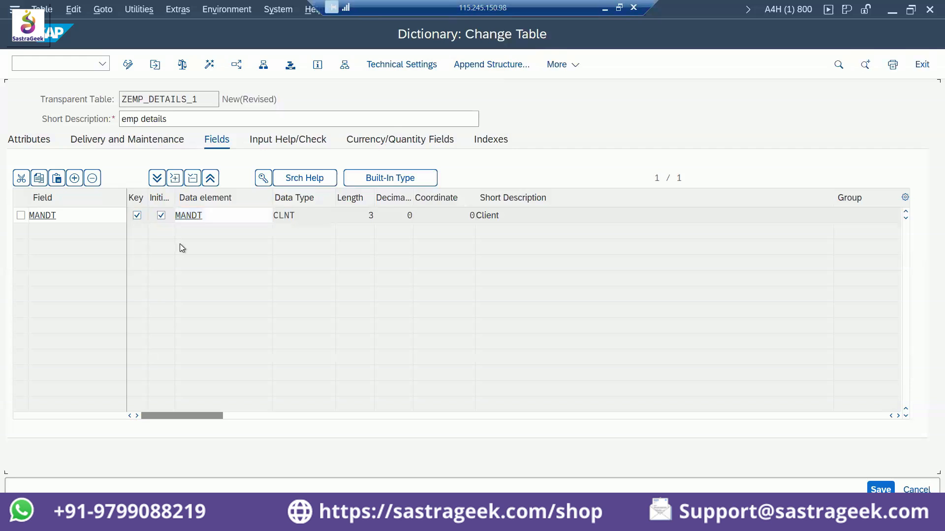
left_click(61, 215)
type("m")
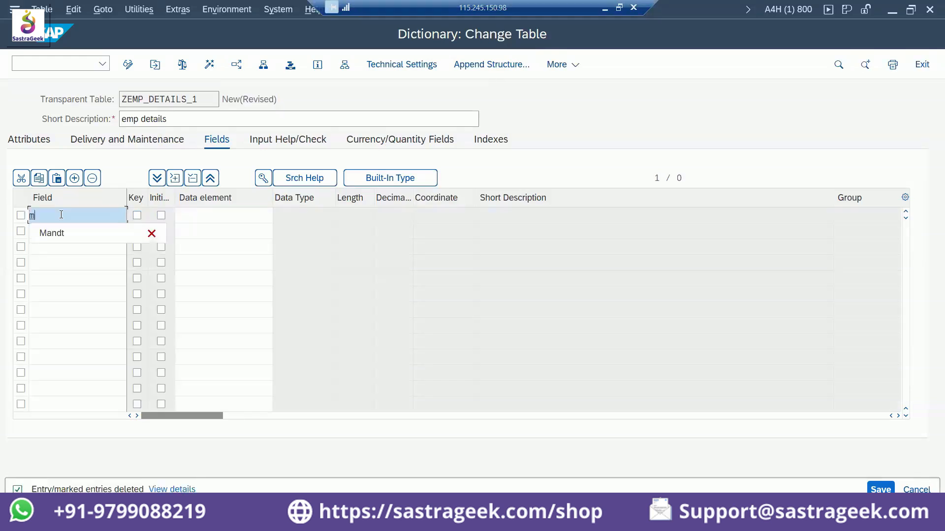
type("andt")
left_click(134, 216)
left_click(162, 217)
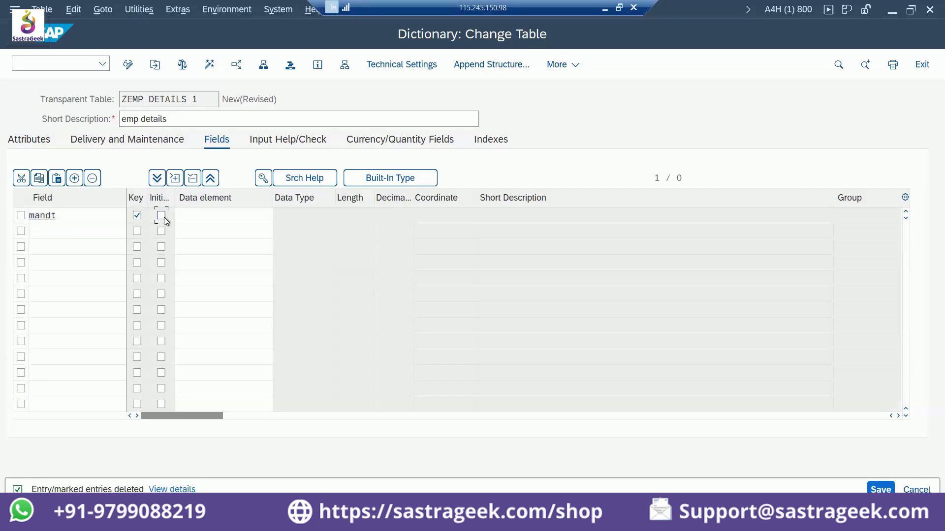
left_click(196, 217)
type("mandt")
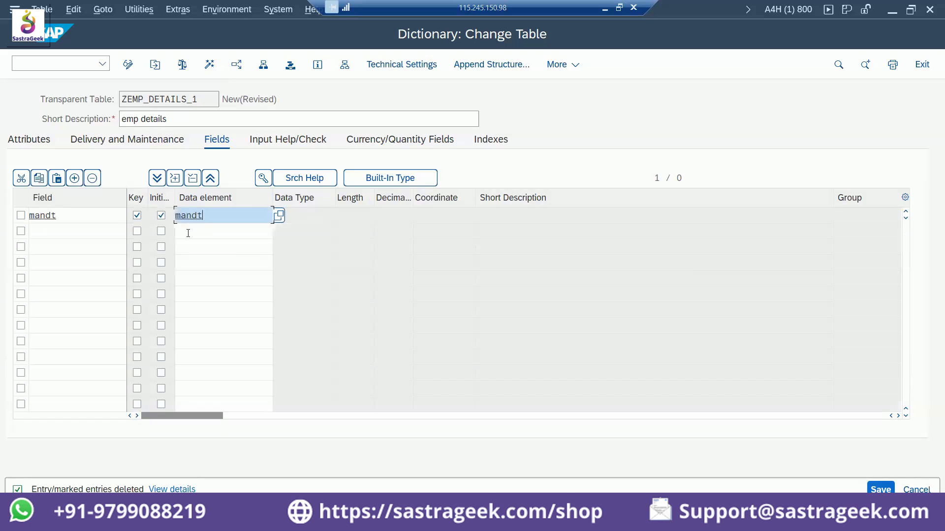
left_click(187, 232)
Step: Add the field emp_id below mandt, marked as a key field with initial values
left_click(53, 232)
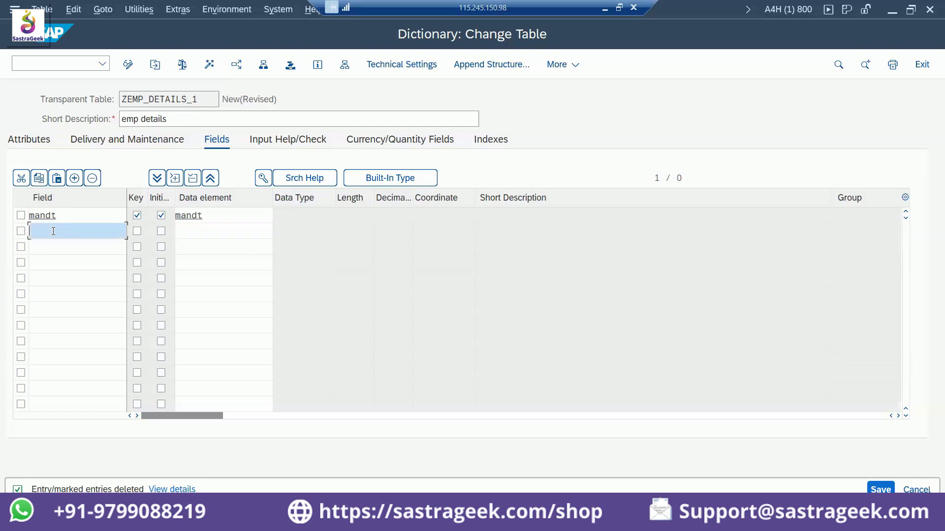
type("emp")
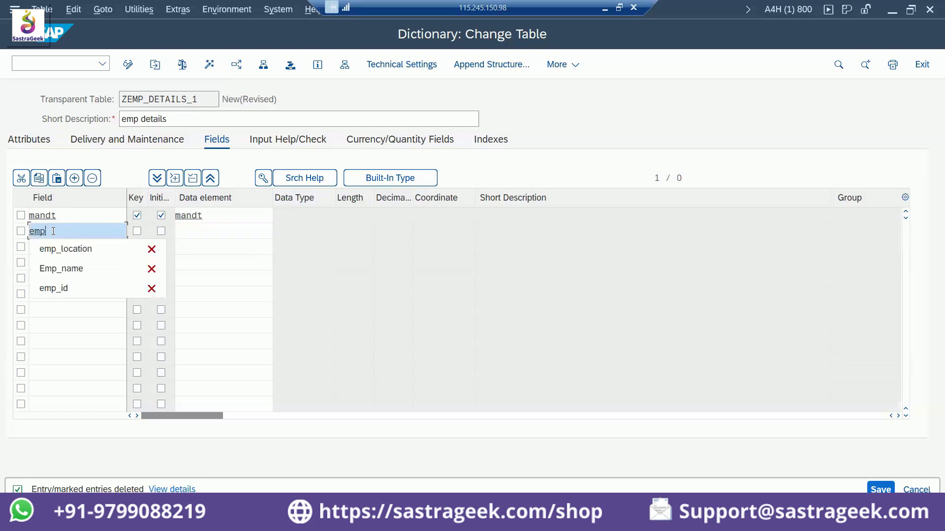
left_click(48, 289)
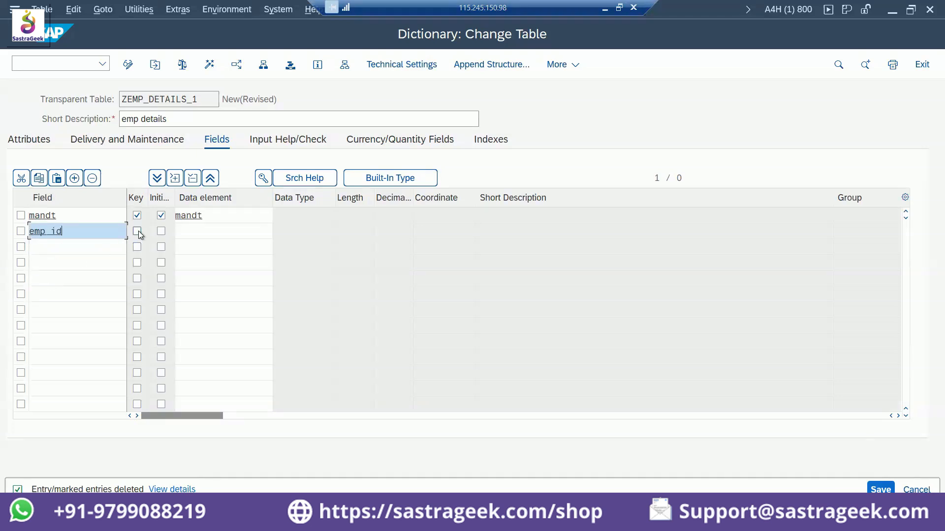
left_click(137, 231)
left_click(161, 232)
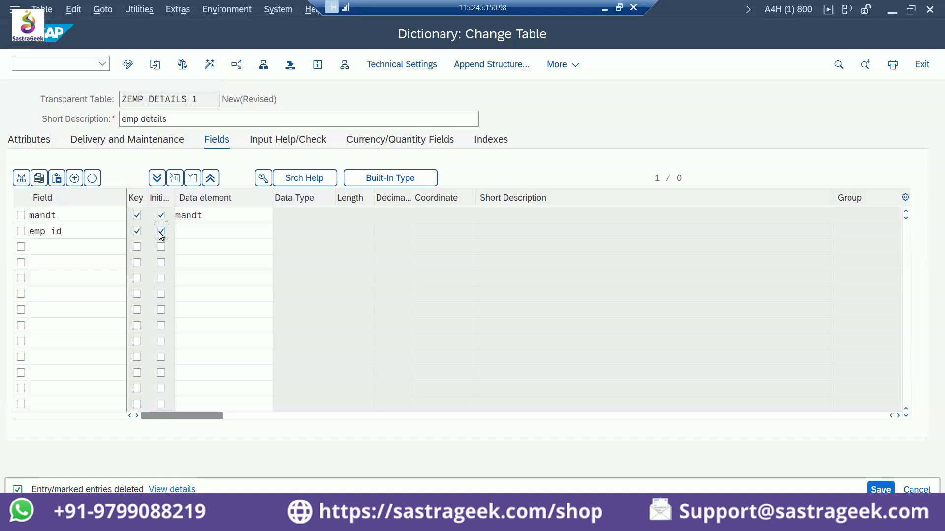
Step: Search the data elements for INT* and assign INTEGER4 to the emp_id field
left_click(200, 228)
type("int")
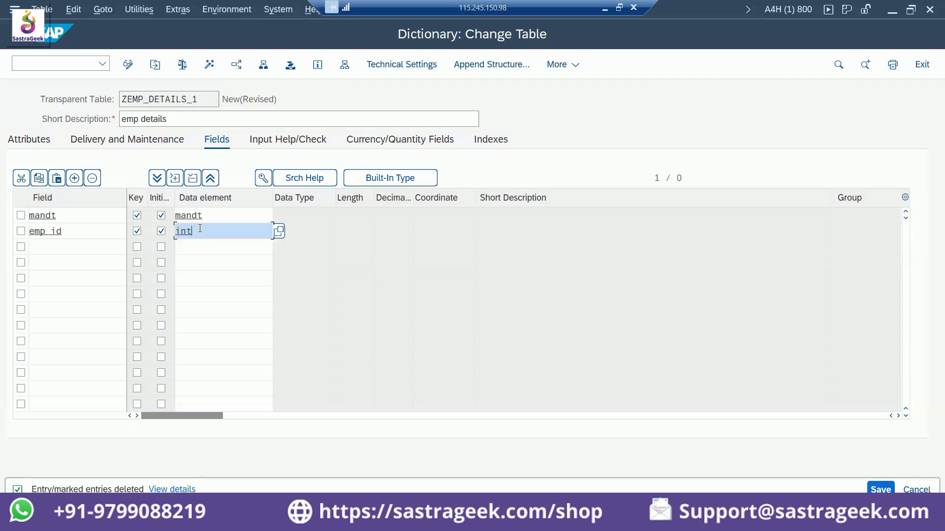
type("*")
left_click(278, 231)
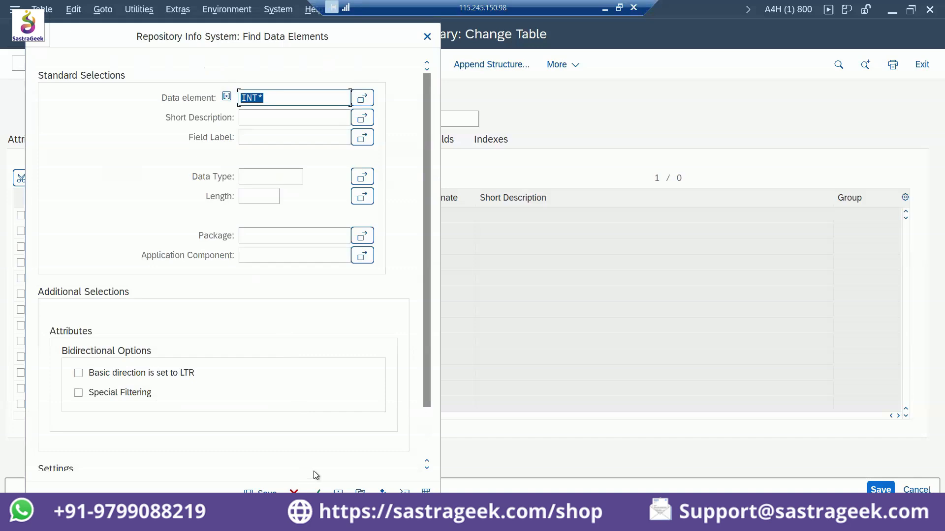
left_click(316, 490)
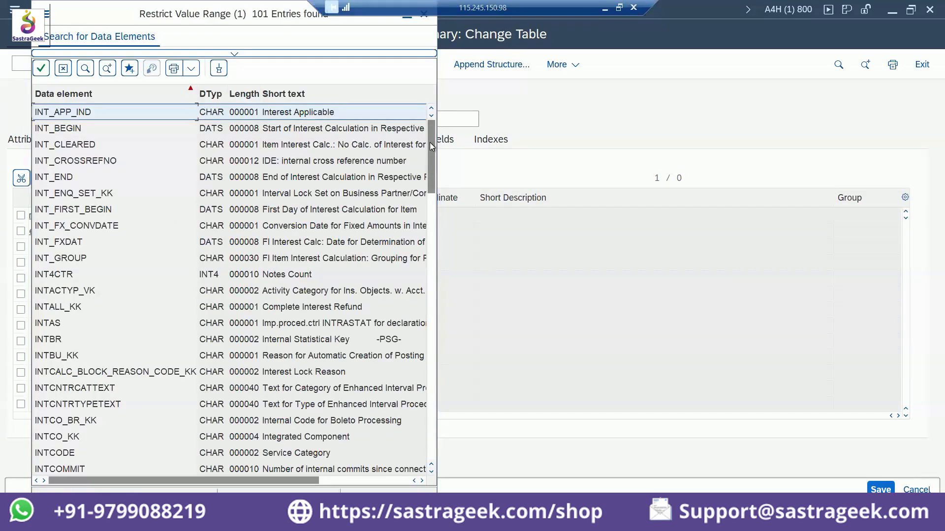
left_click_drag(432, 141, 427, 169)
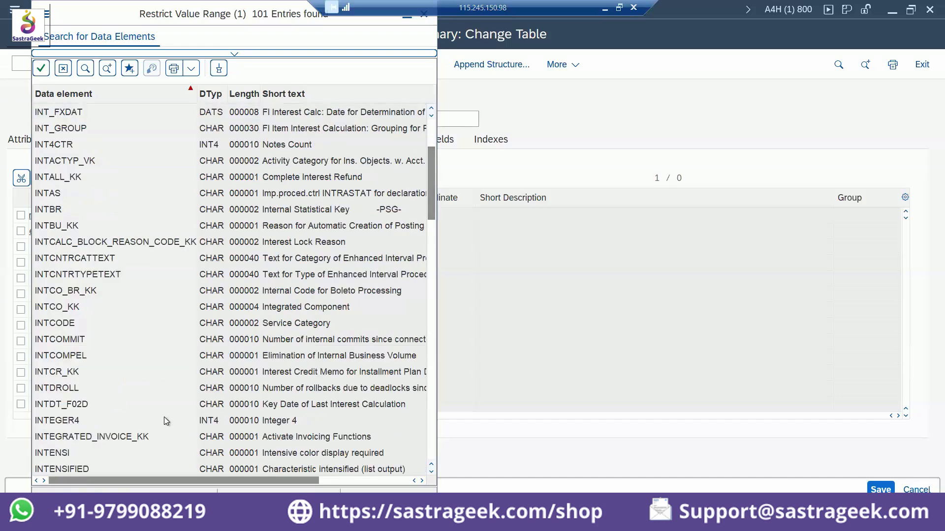
double_click(214, 421)
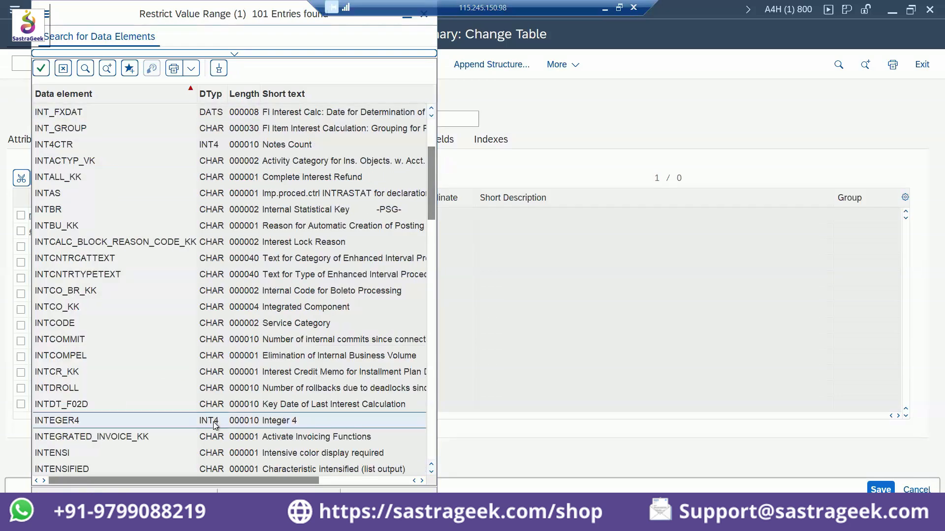
left_click(235, 231)
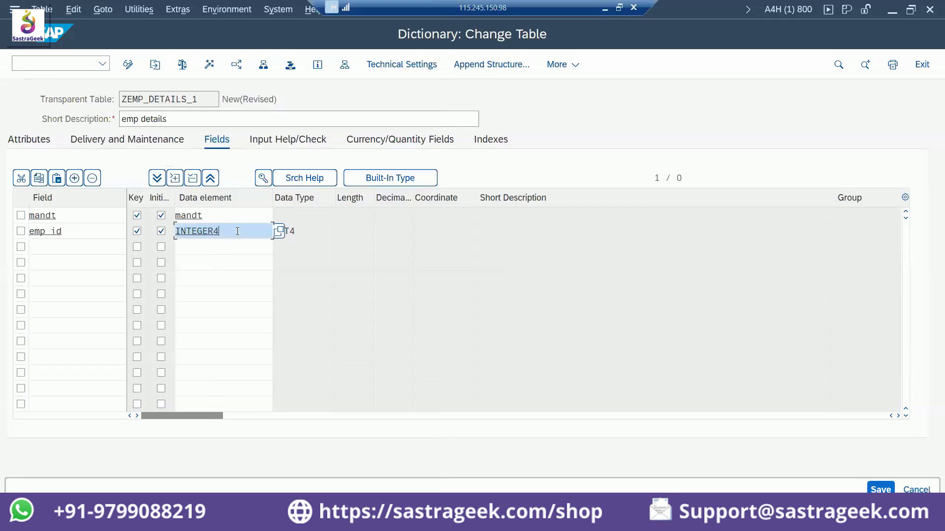
Step: Add the non-key field Emp_name with data element char30 and confirm the field entries
left_click(60, 247)
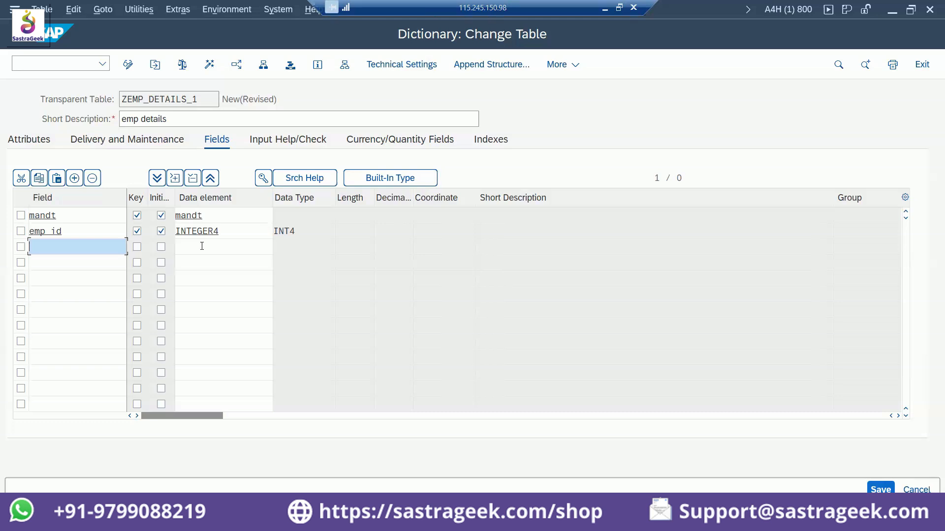
type("emp")
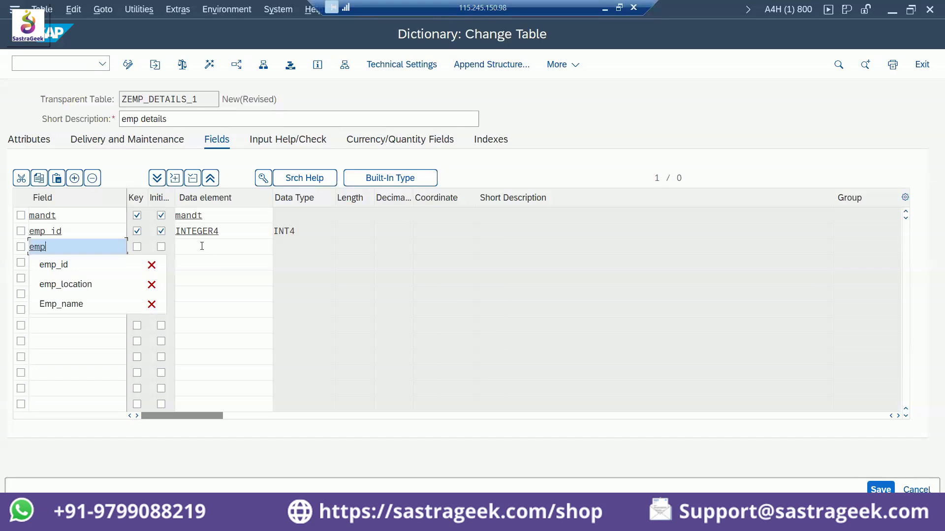
left_click(86, 304)
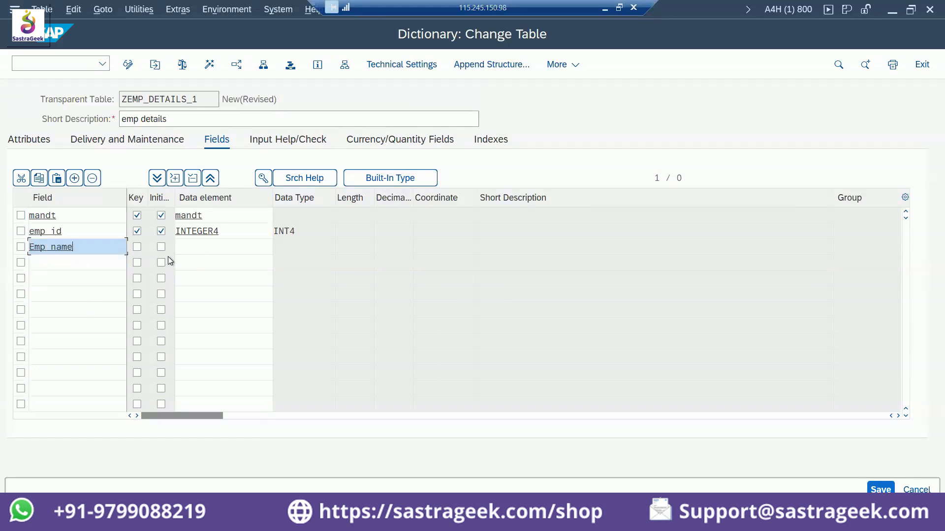
left_click(200, 249)
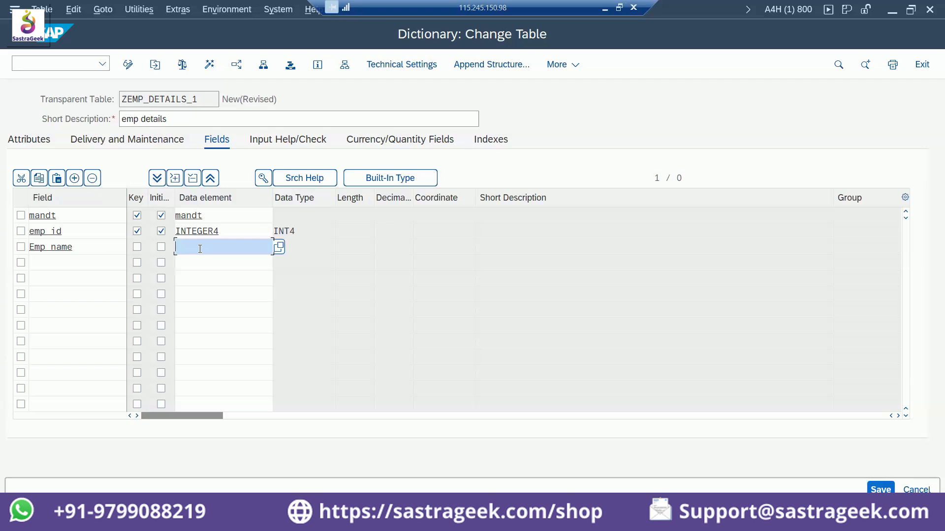
type("ch")
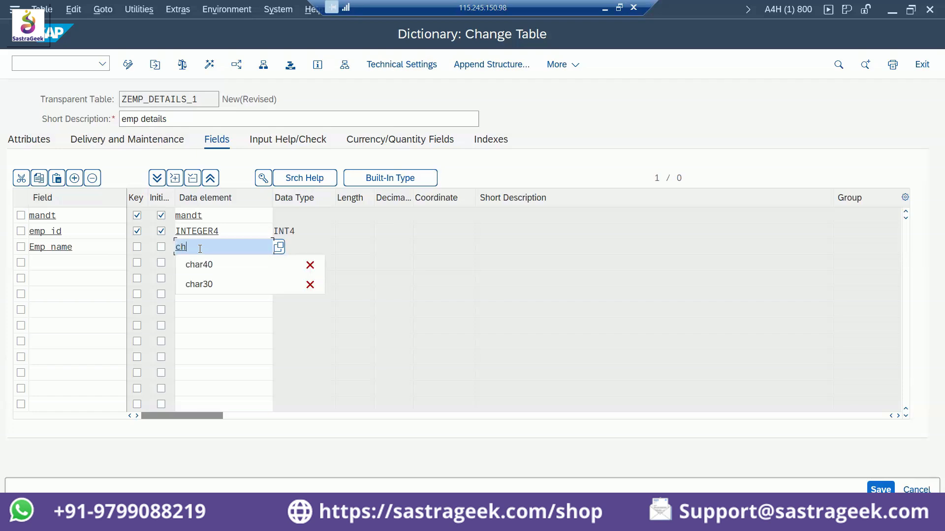
left_click(222, 287)
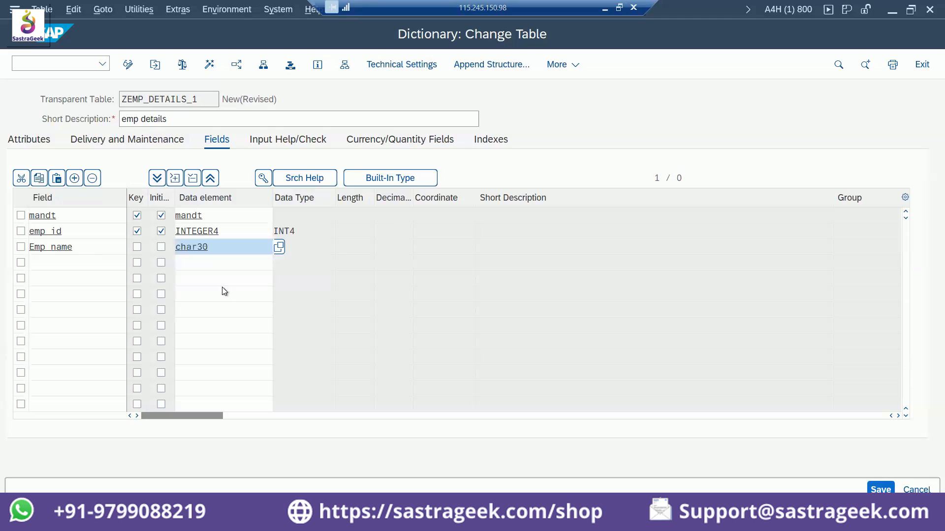
key("Return")
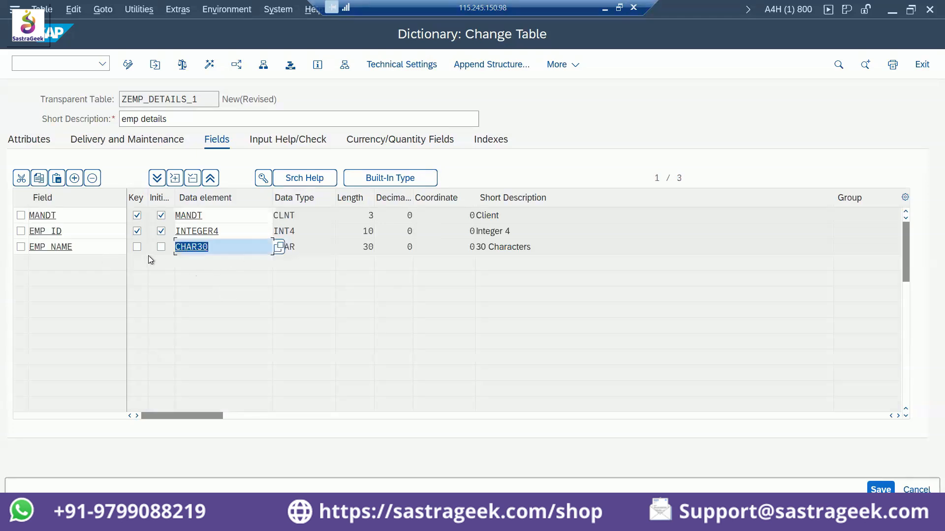
Step: Save the table ZEMP_DETAILS_1 as a local object
left_click(104, 253)
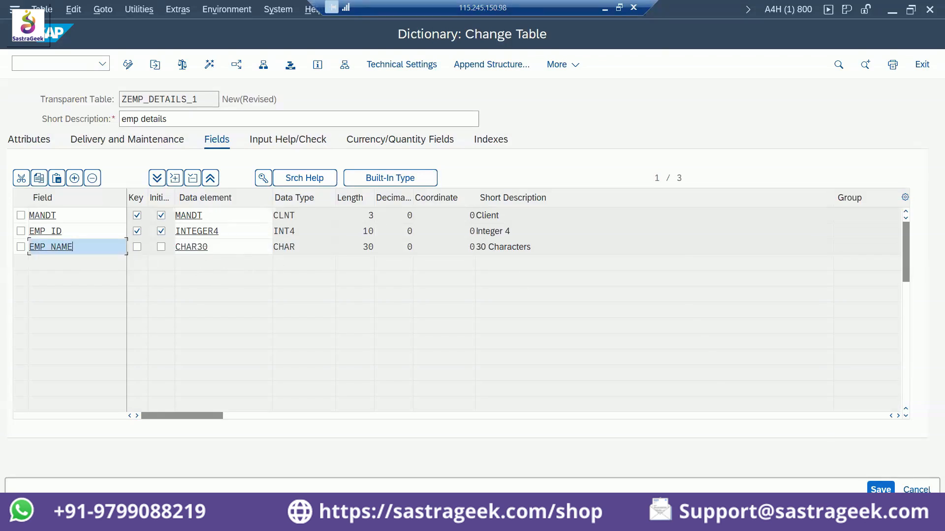
key("ctrl+s")
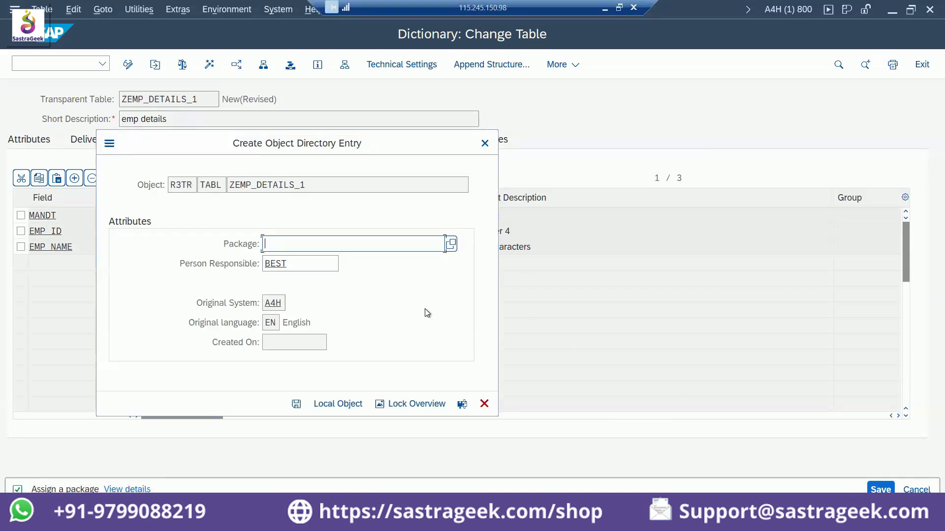
left_click(338, 404)
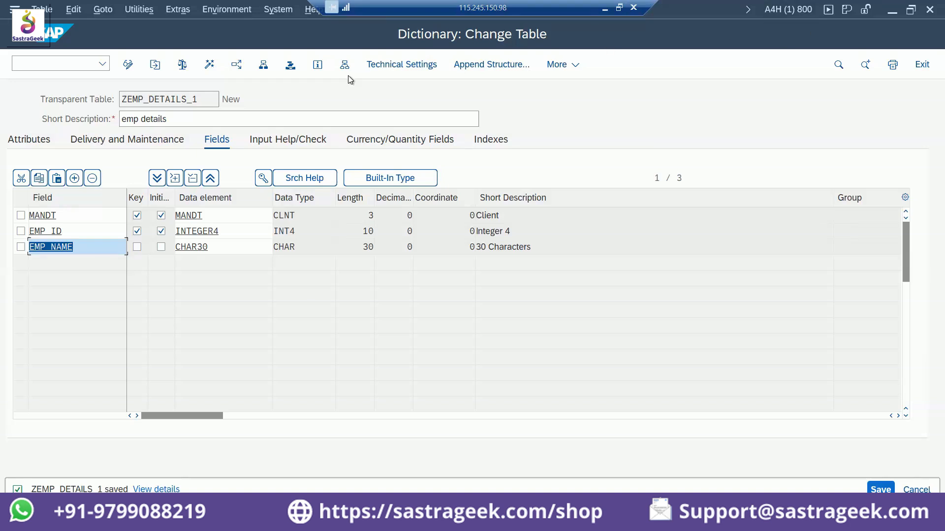
Step: Set the enhancement category of ZEMP_DETAILS_1 to Can Be Enhanced (Deep) and apply it
key("alt+x")
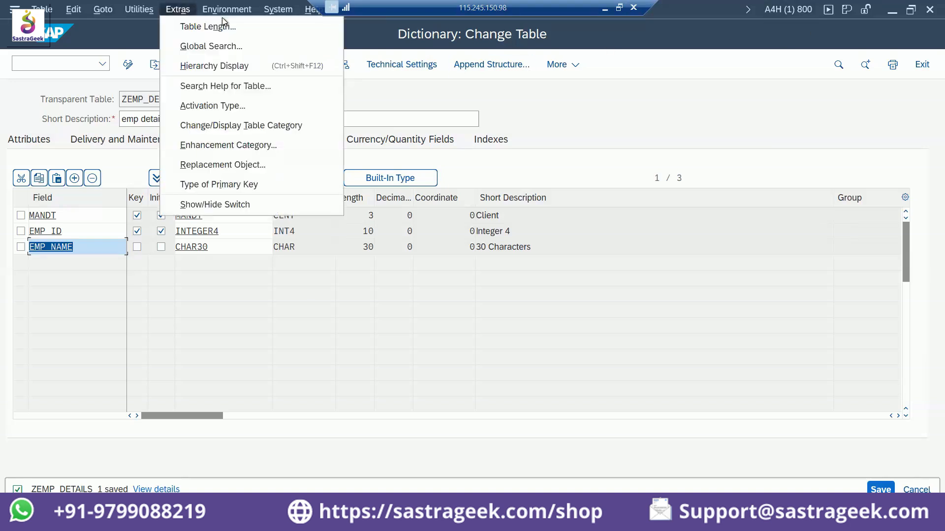
left_click(228, 145)
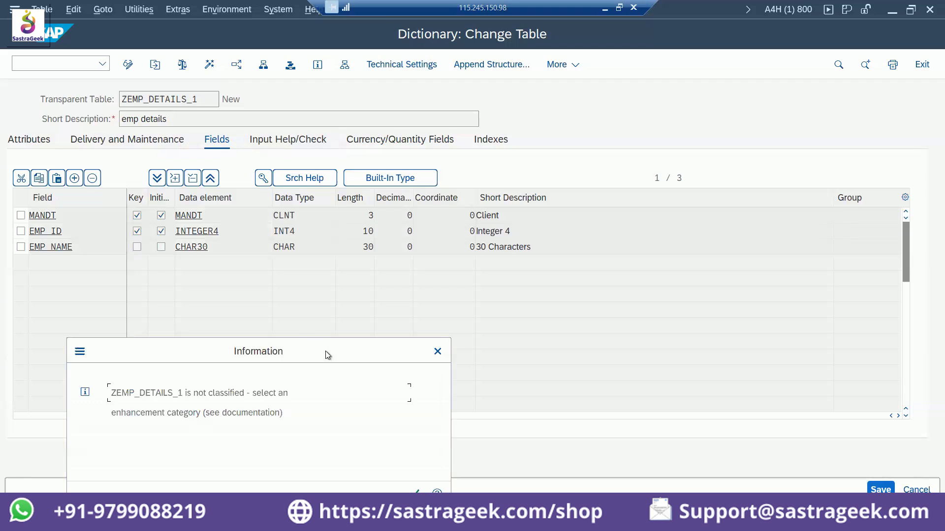
left_click_drag(327, 354, 318, 265)
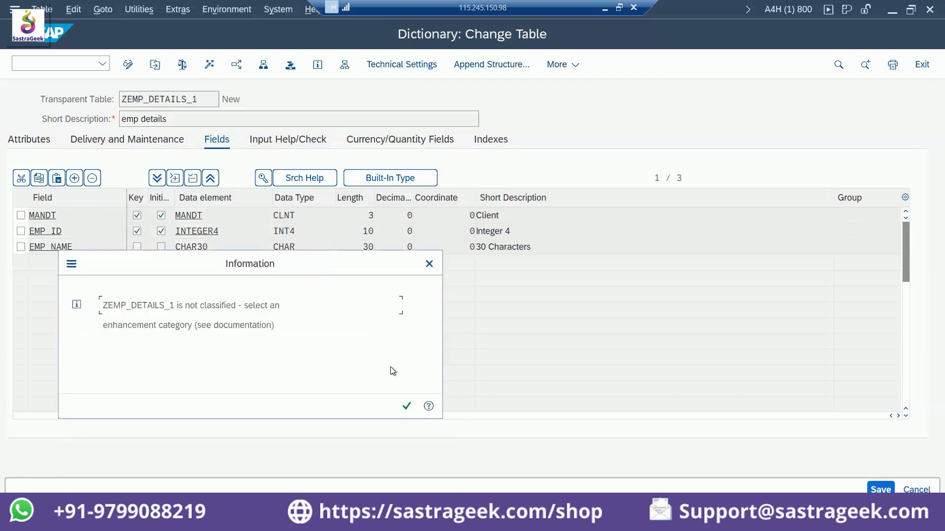
left_click(406, 406)
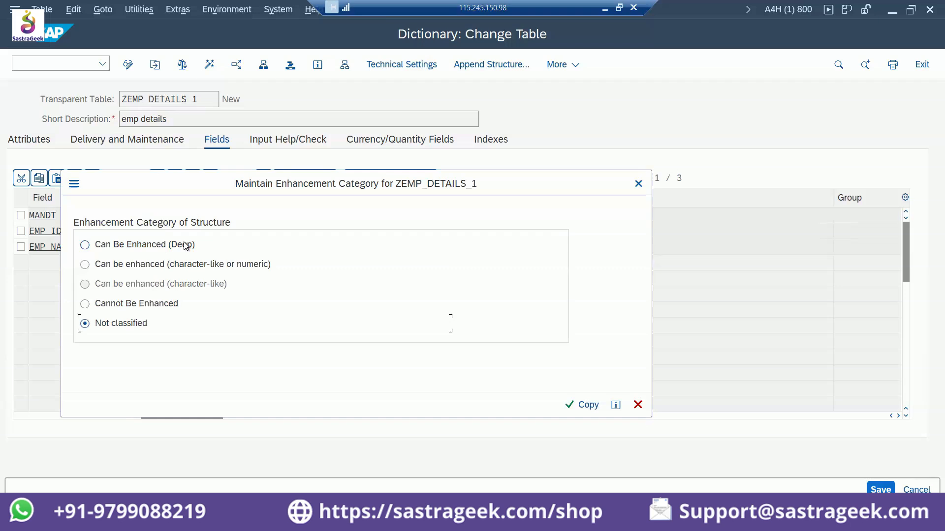
left_click_drag(279, 184, 339, 124)
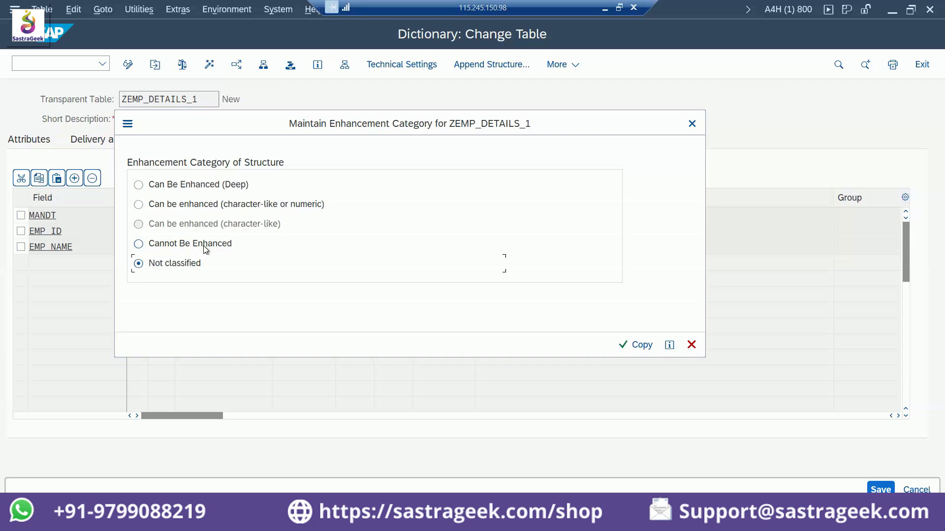
left_click(195, 189)
left_click_drag(453, 128, 313, 146)
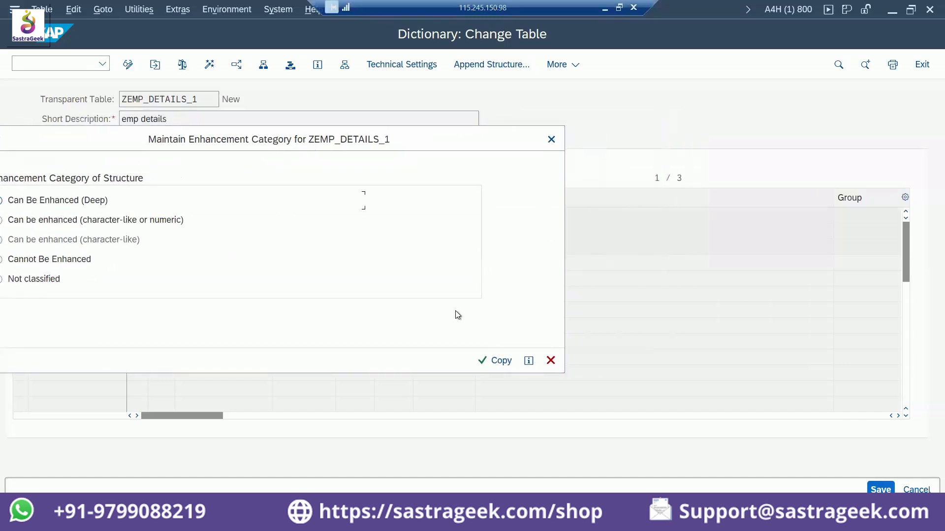
left_click(495, 362)
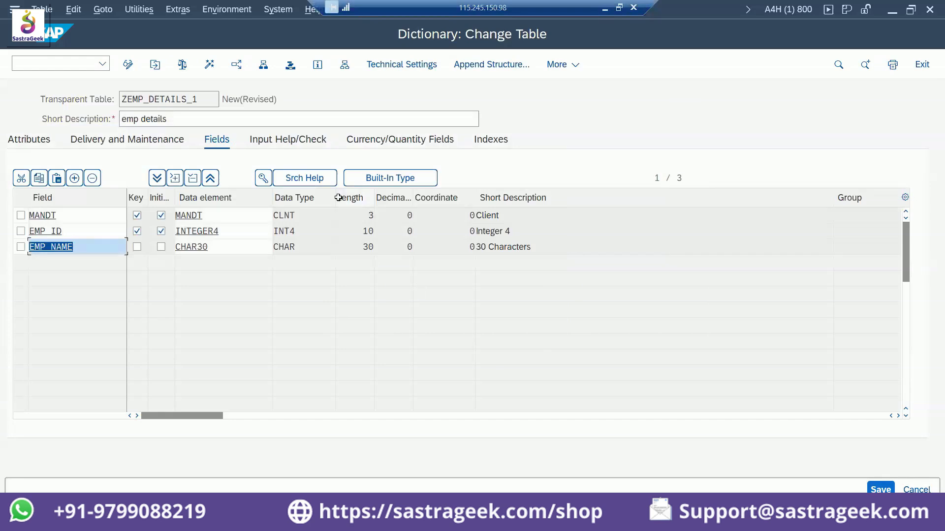
Step: Open the table's technical settings, saving the pending changes, and choose data class APPL0 for master data
left_click(398, 64)
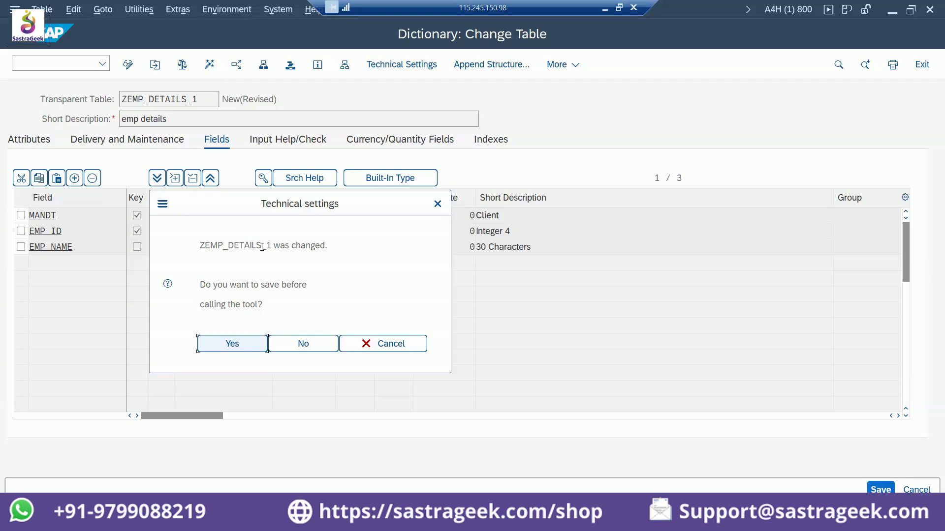
left_click(233, 346)
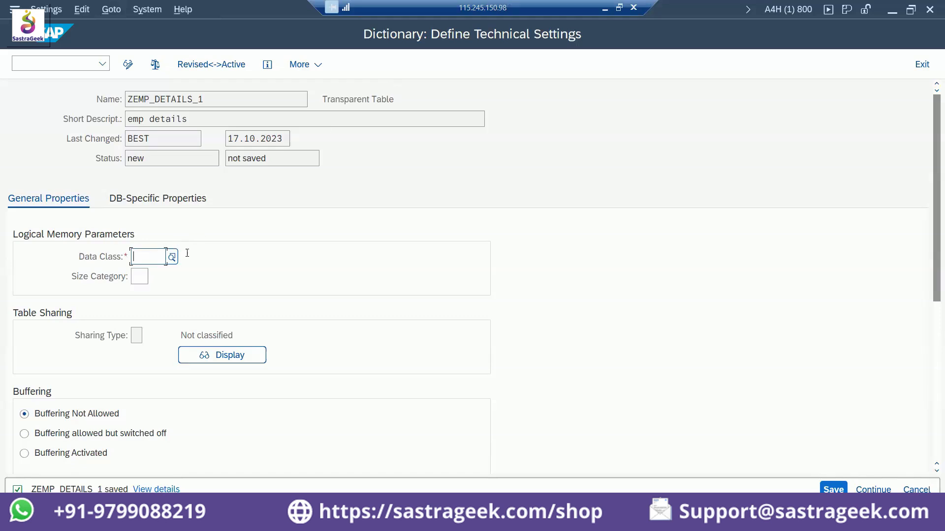
left_click(172, 257)
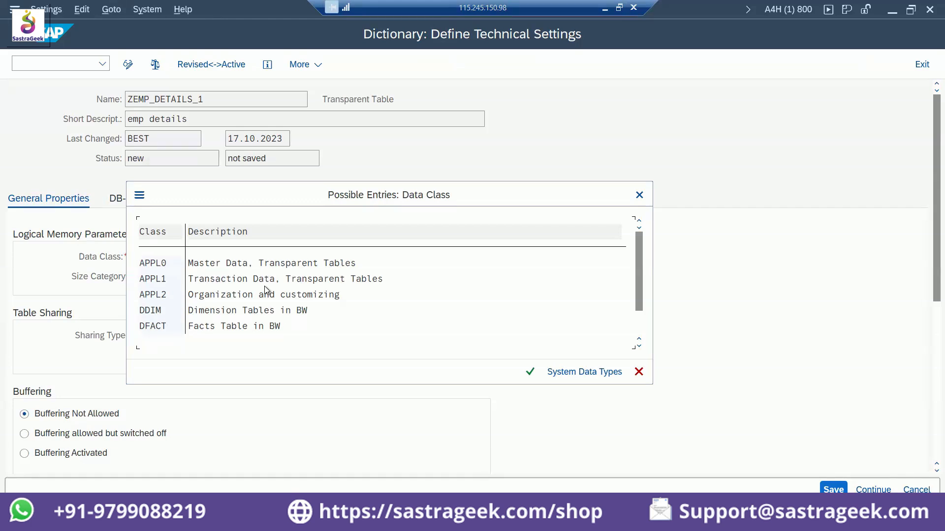
double_click(162, 268)
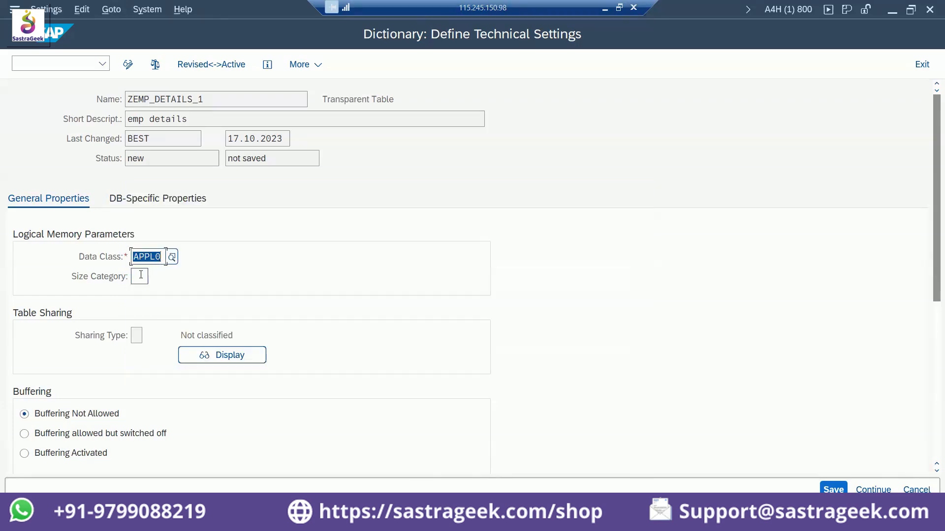
Step: Choose size category 0, for 0 to 8,500 expected records, from the possible entries
left_click(142, 277)
left_click(153, 277)
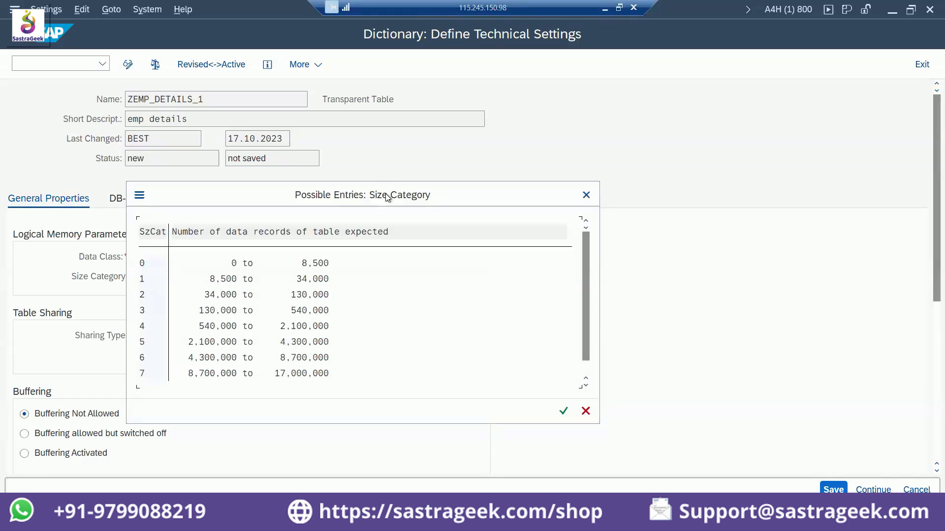
left_click_drag(387, 193, 380, 134)
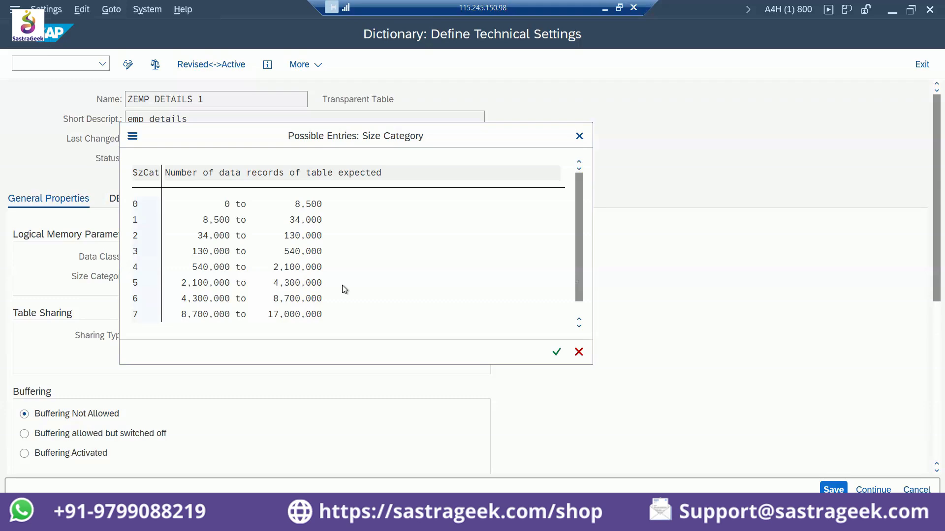
double_click(133, 203)
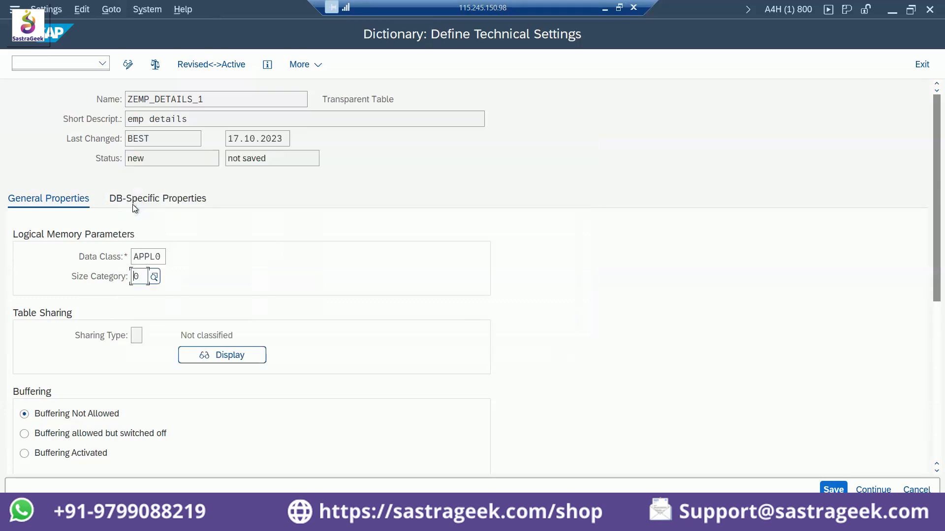